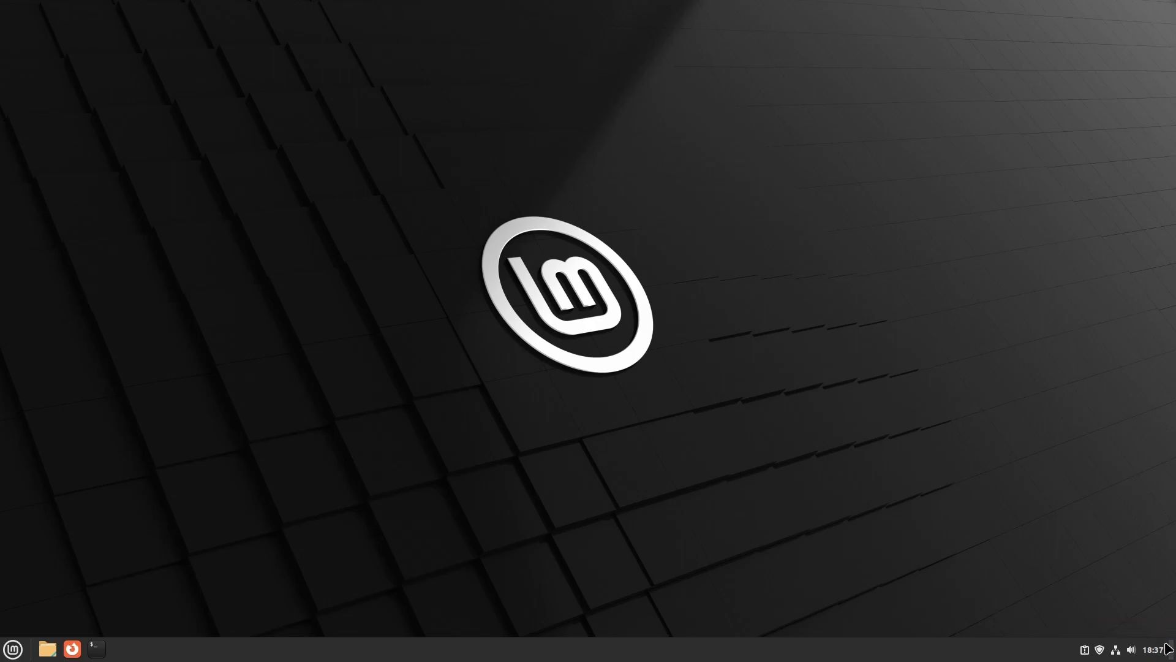
- Open the Home folder in Nemo, toggle Show Desktop twice, and close the extra terminal
{"action": "left_click", "coordinate": [47, 650]}
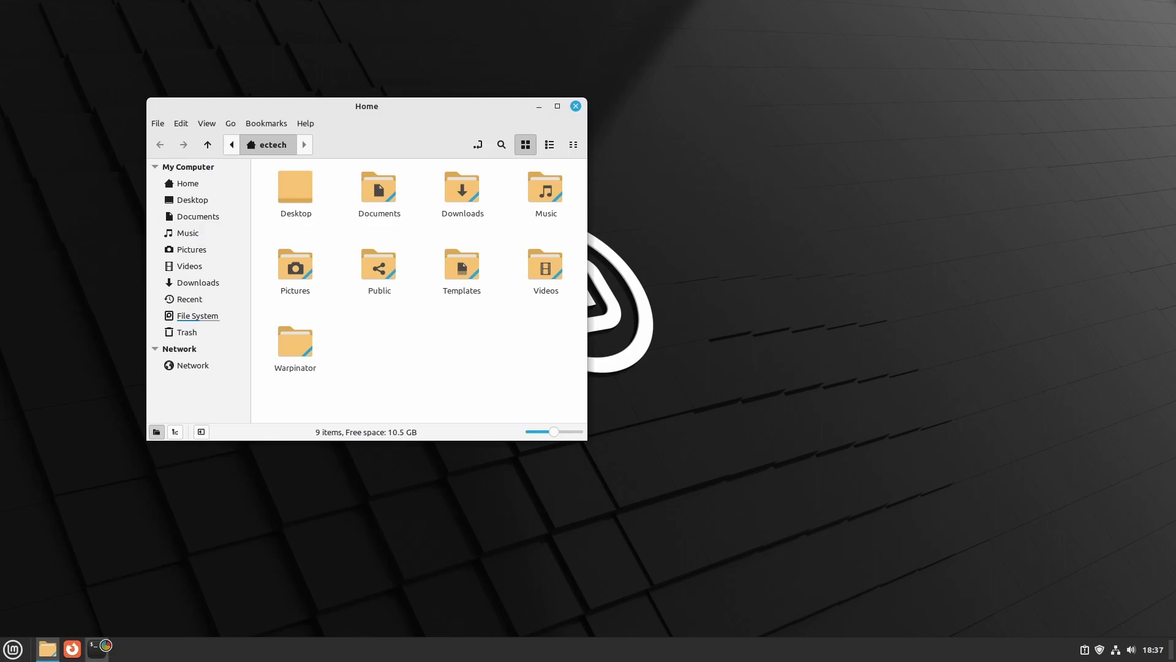
{"action": "left_click", "coordinate": [96, 648]}
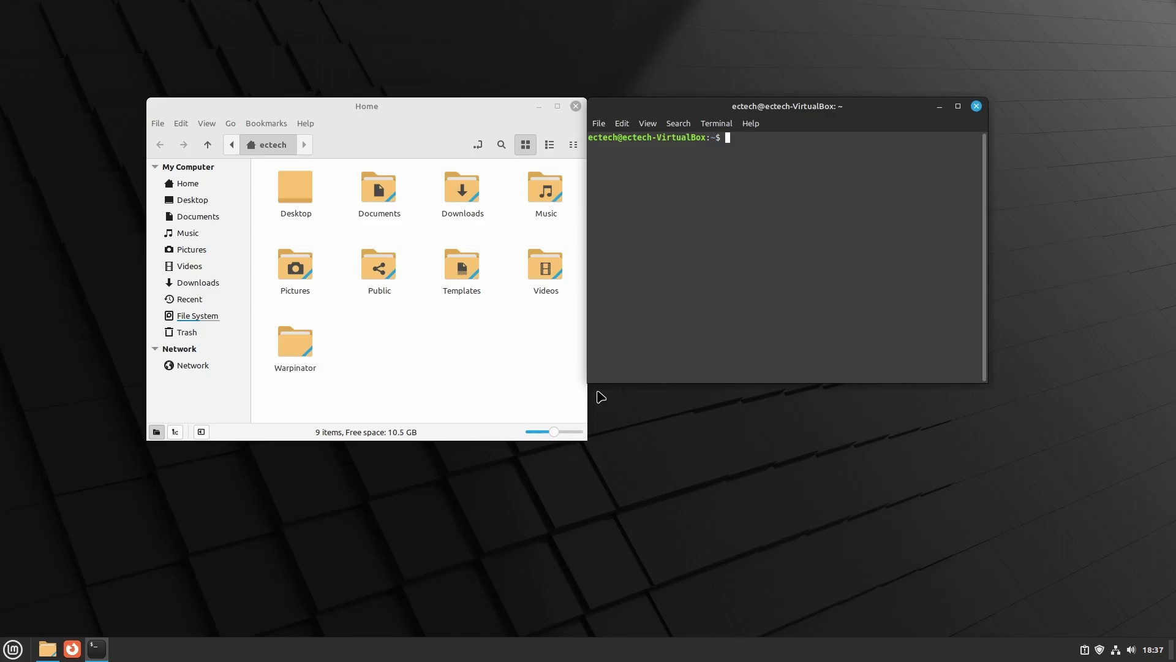
{"action": "left_click", "coordinate": [1171, 648]}
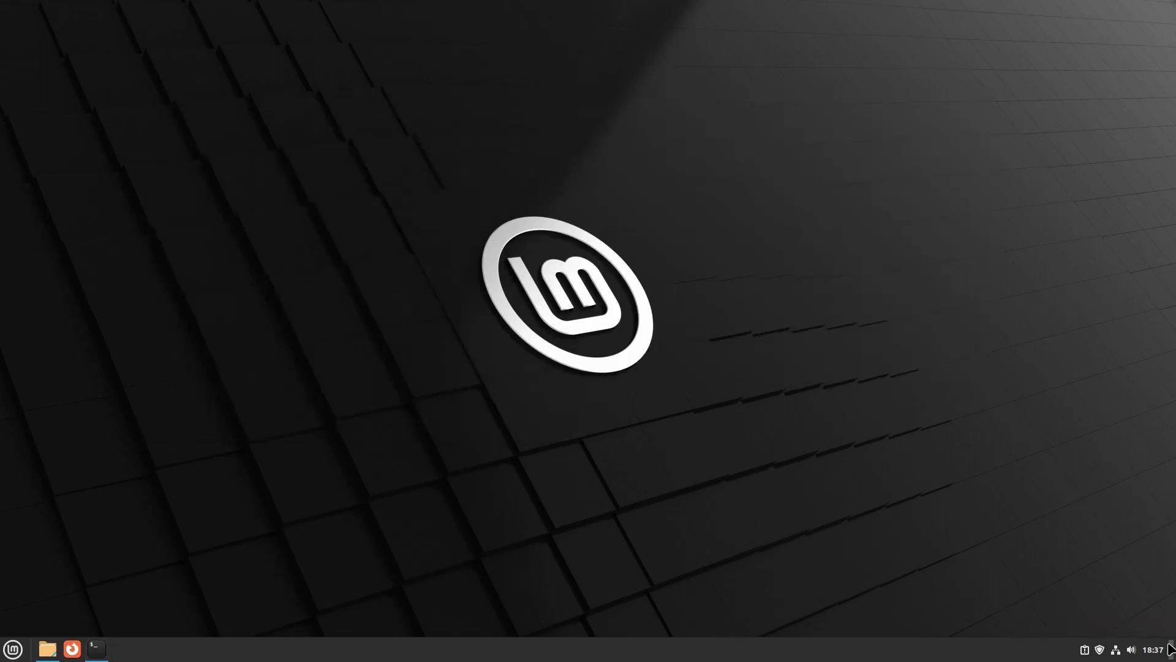
{"action": "left_click", "coordinate": [1171, 648]}
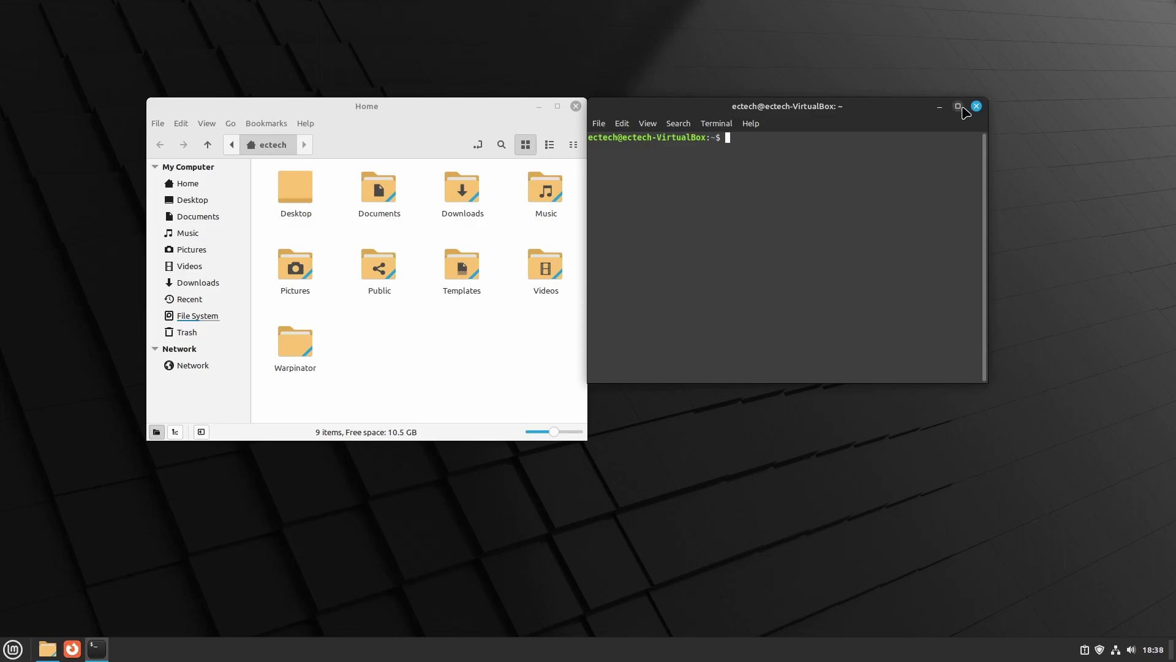
{"action": "left_click", "coordinate": [976, 106]}
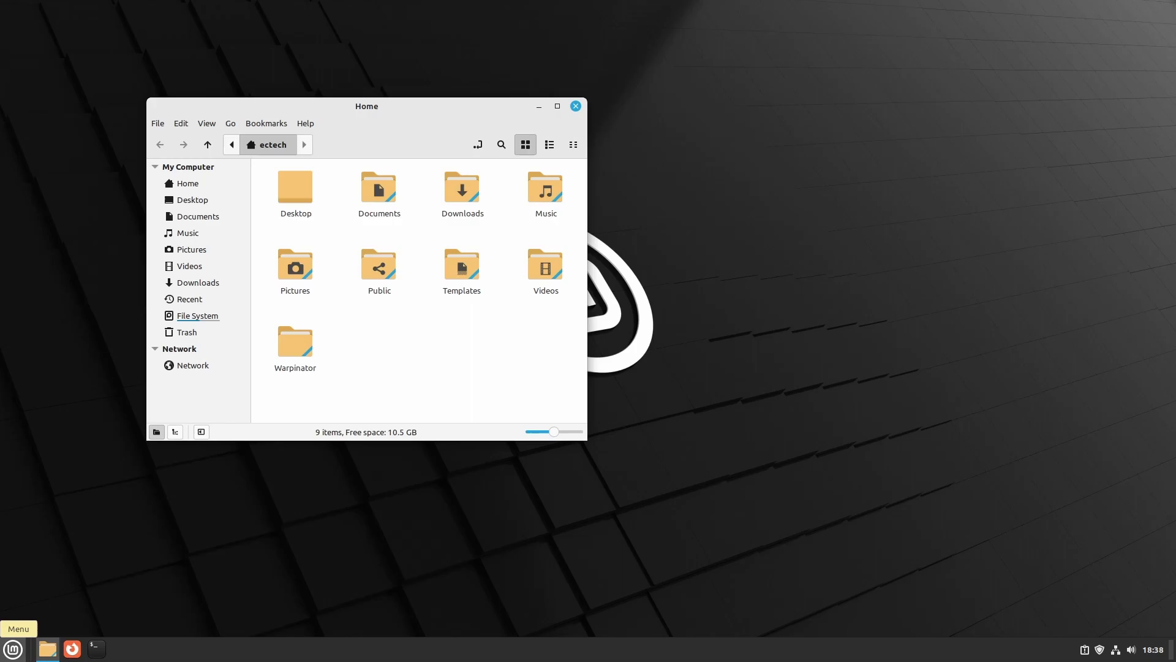
- Launch Themes by searching 'the' in the Menu, then bring the Home window forward
{"action": "left_click", "coordinate": [12, 648]}
{"action": "type", "text": "the"}
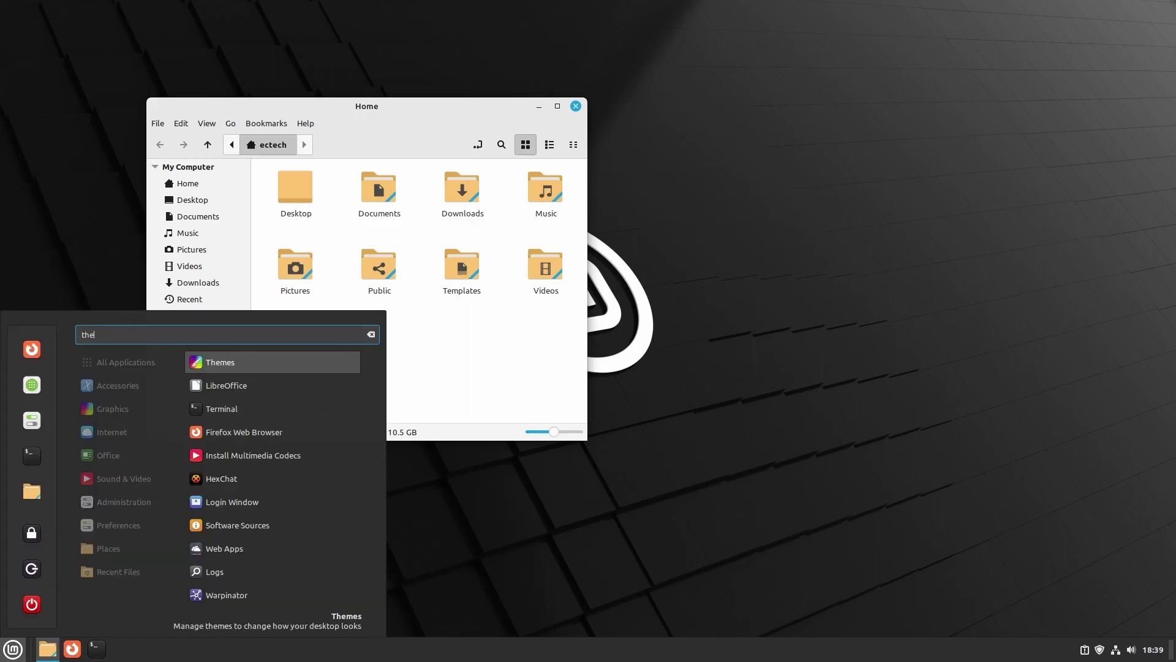
{"action": "key", "text": "Return"}
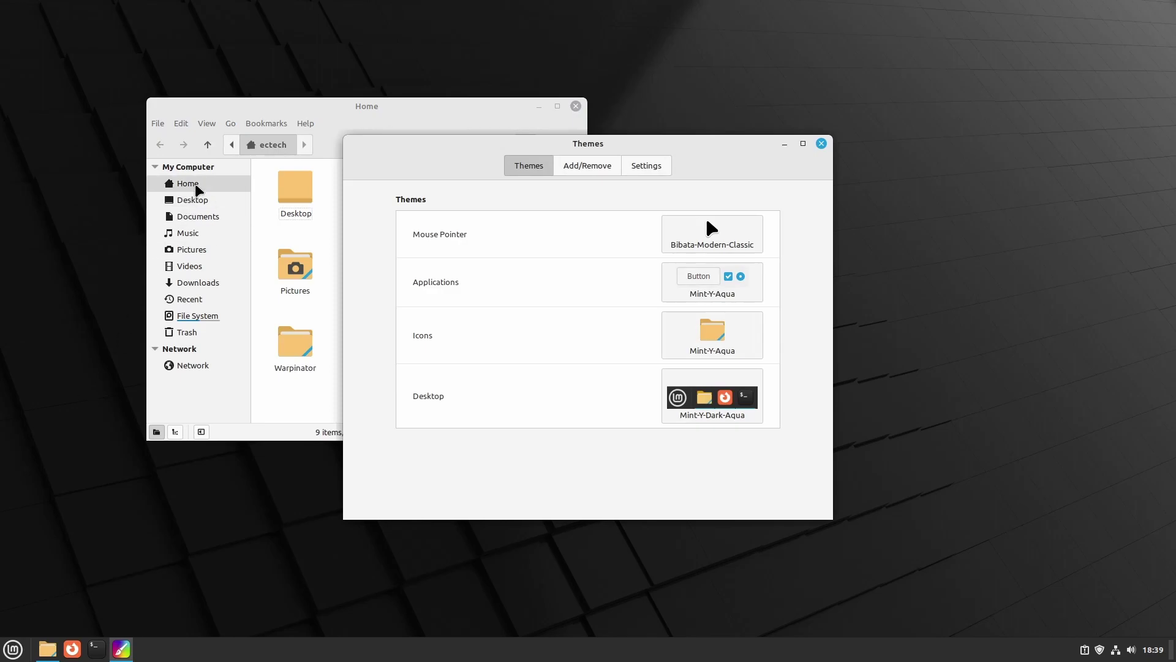
{"action": "left_click", "coordinate": [300, 117]}
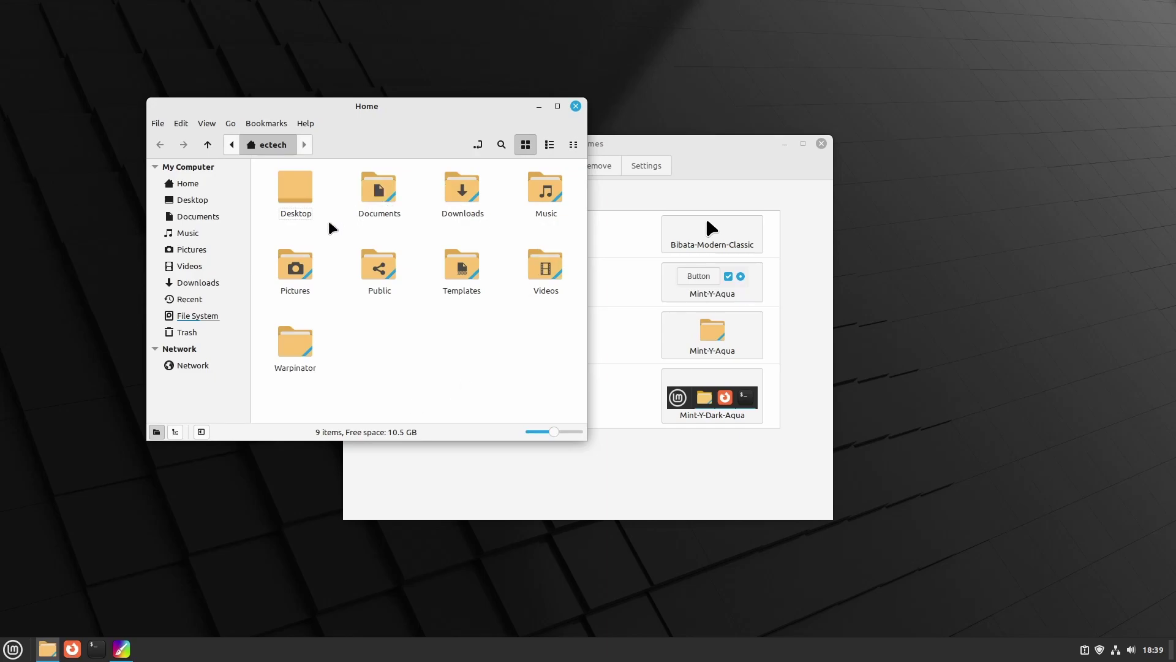
- Browse the Desktop, Documents and Home sidebar folders, then raise the Themes window
{"action": "left_click", "coordinate": [196, 199]}
{"action": "left_click", "coordinate": [197, 216]}
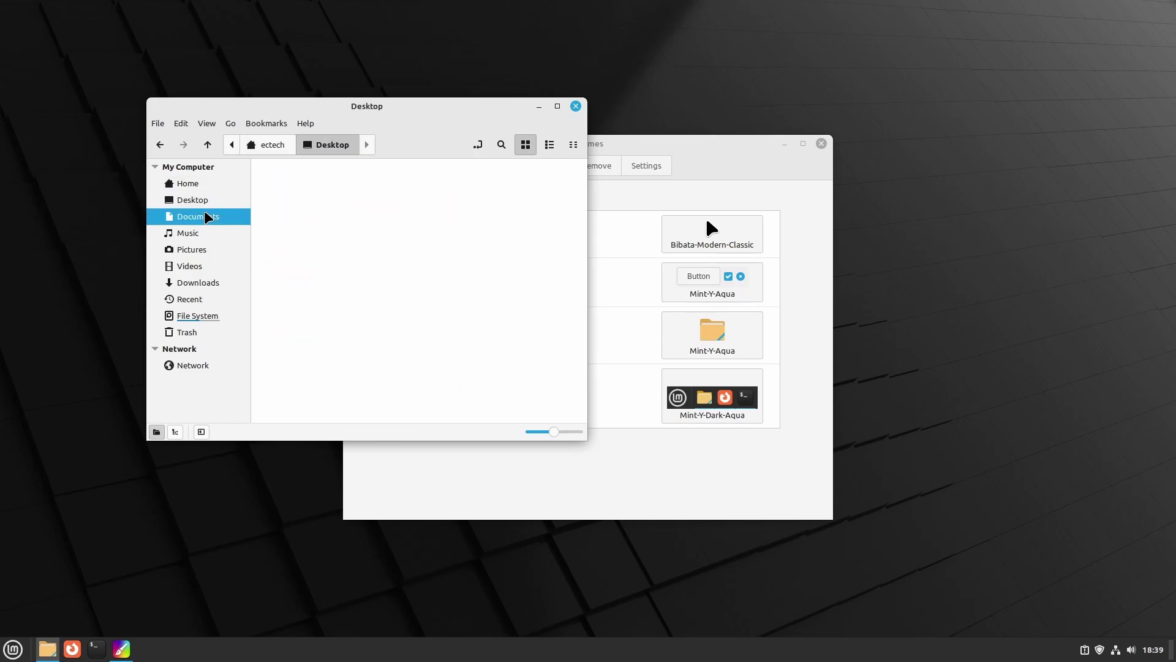
{"action": "left_click", "coordinate": [190, 184]}
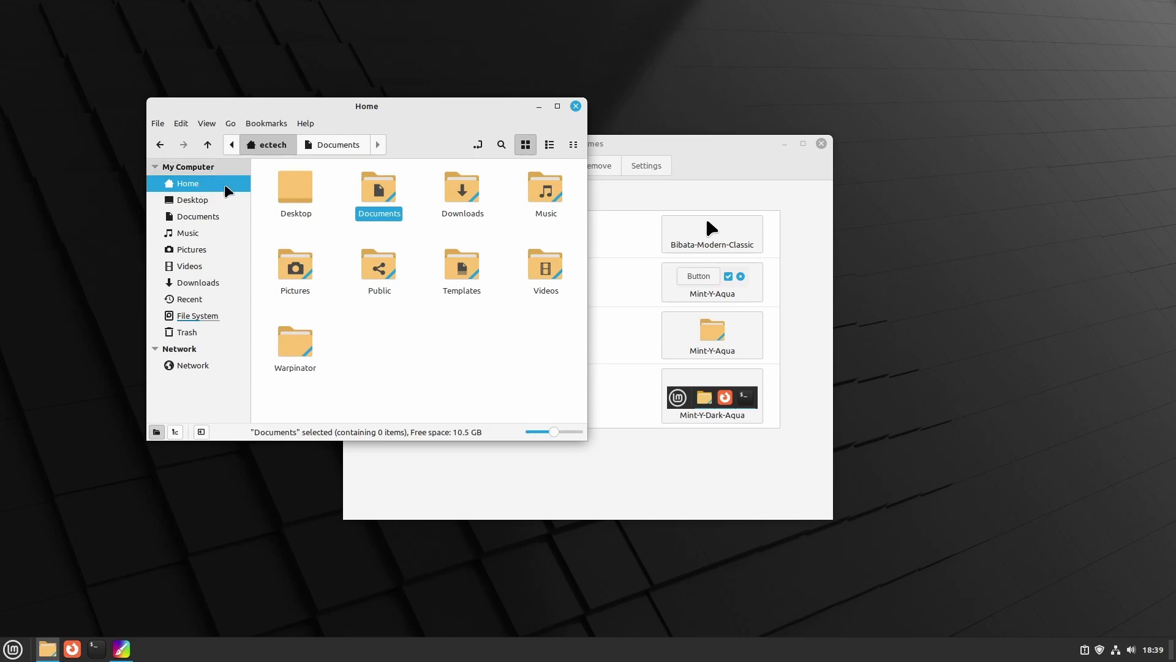
{"action": "left_click", "coordinate": [422, 352]}
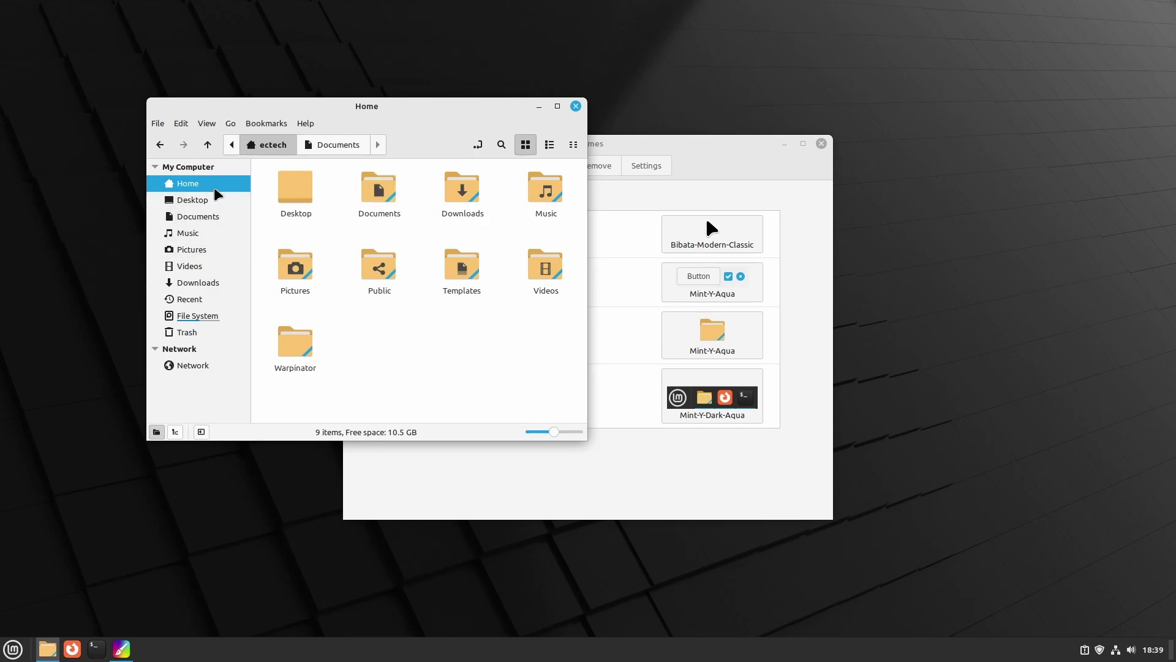
{"action": "left_click", "coordinate": [748, 141]}
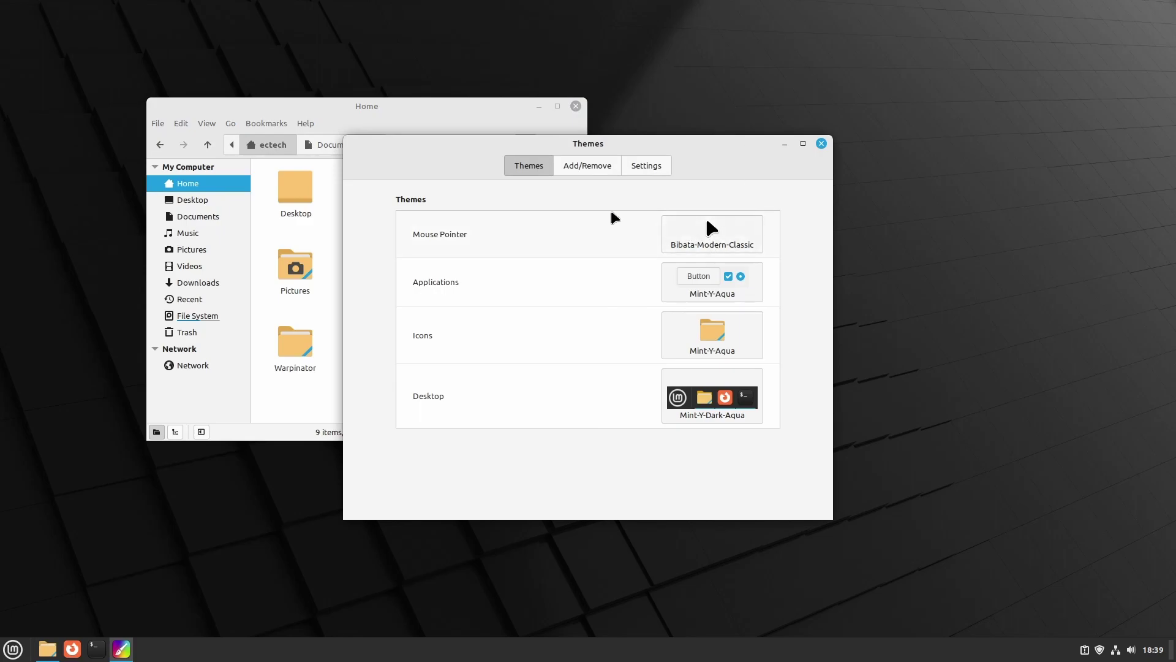
{"action": "left_click", "coordinate": [721, 241]}
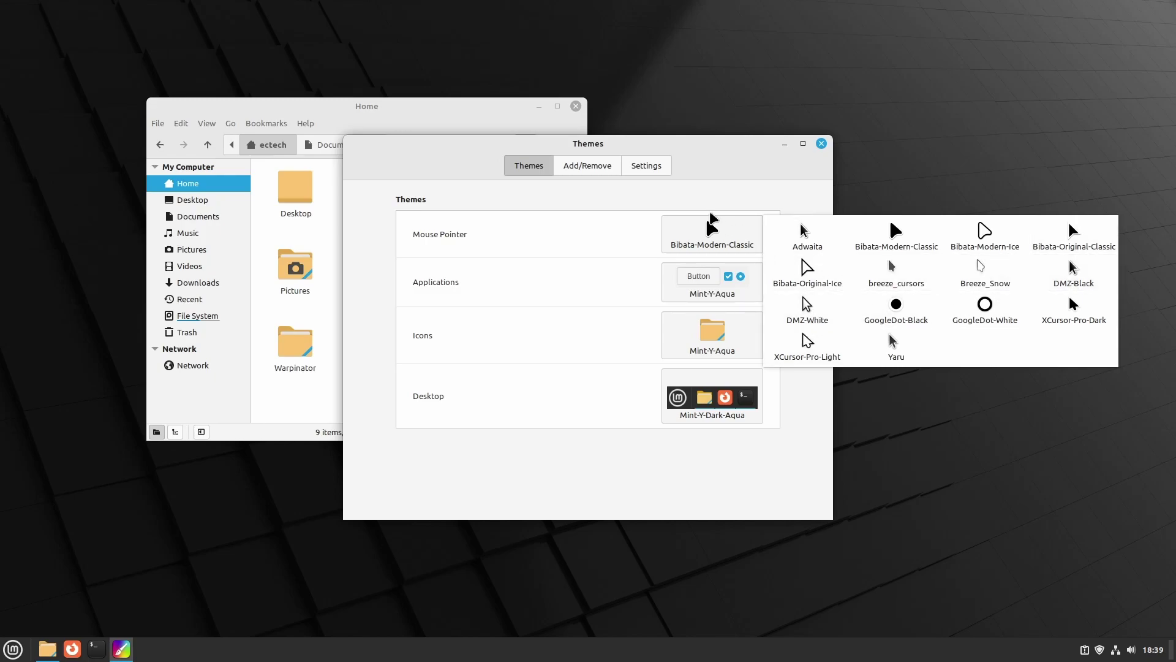
{"action": "left_click", "coordinate": [709, 216]}
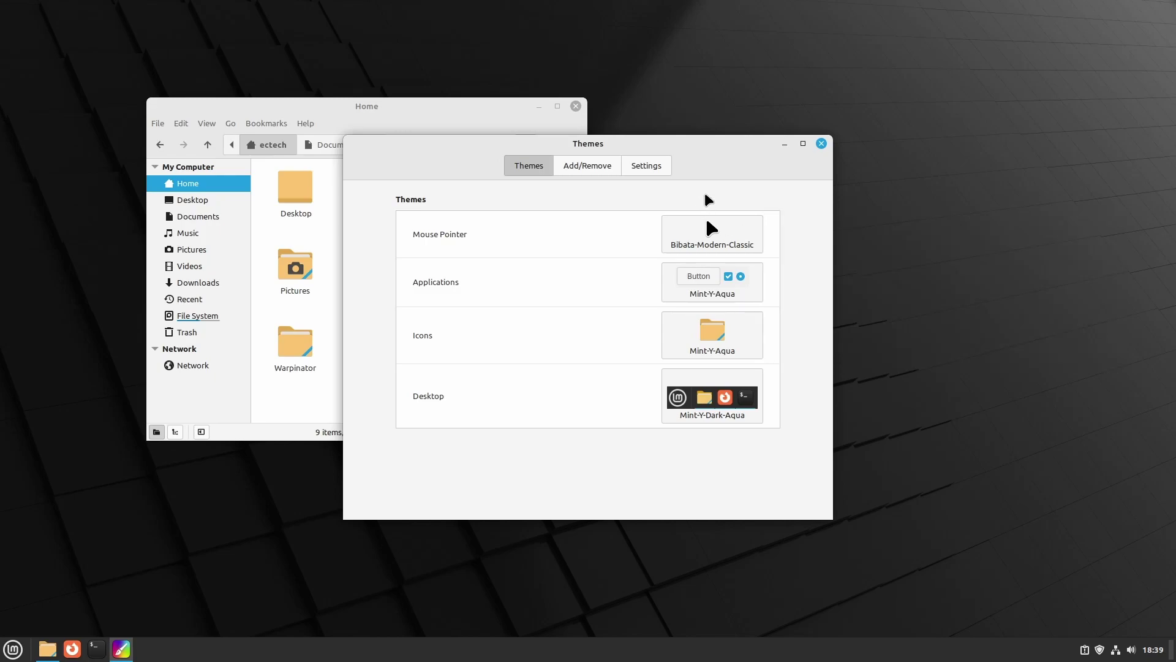
{"action": "left_click", "coordinate": [686, 297]}
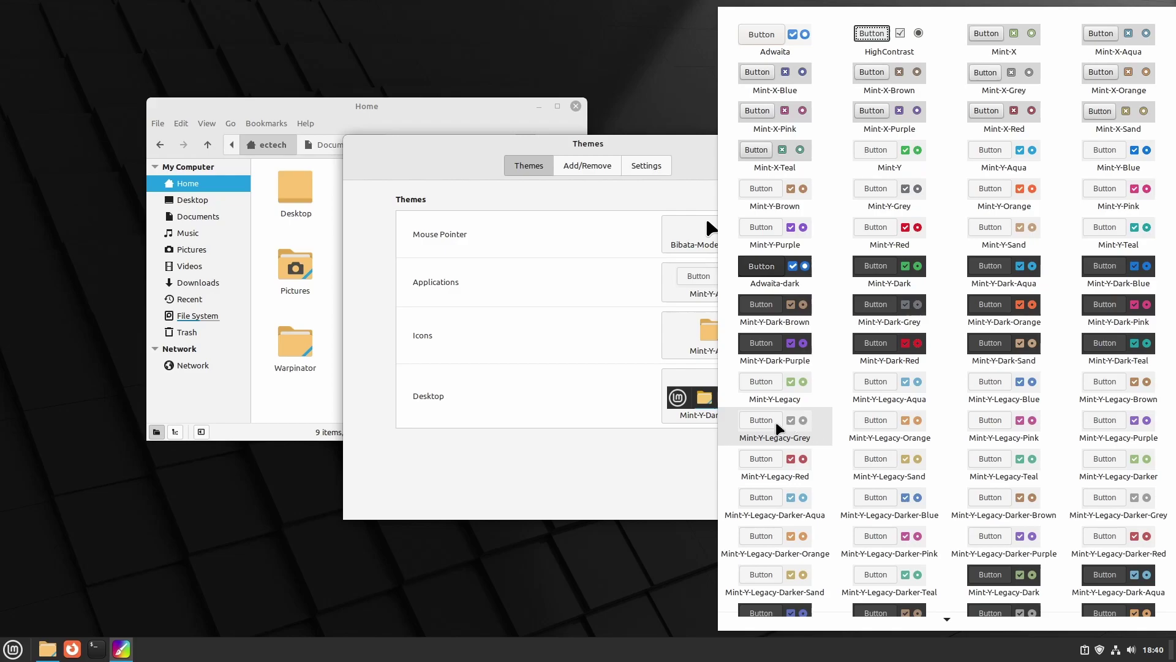
{"action": "left_click", "coordinate": [634, 455]}
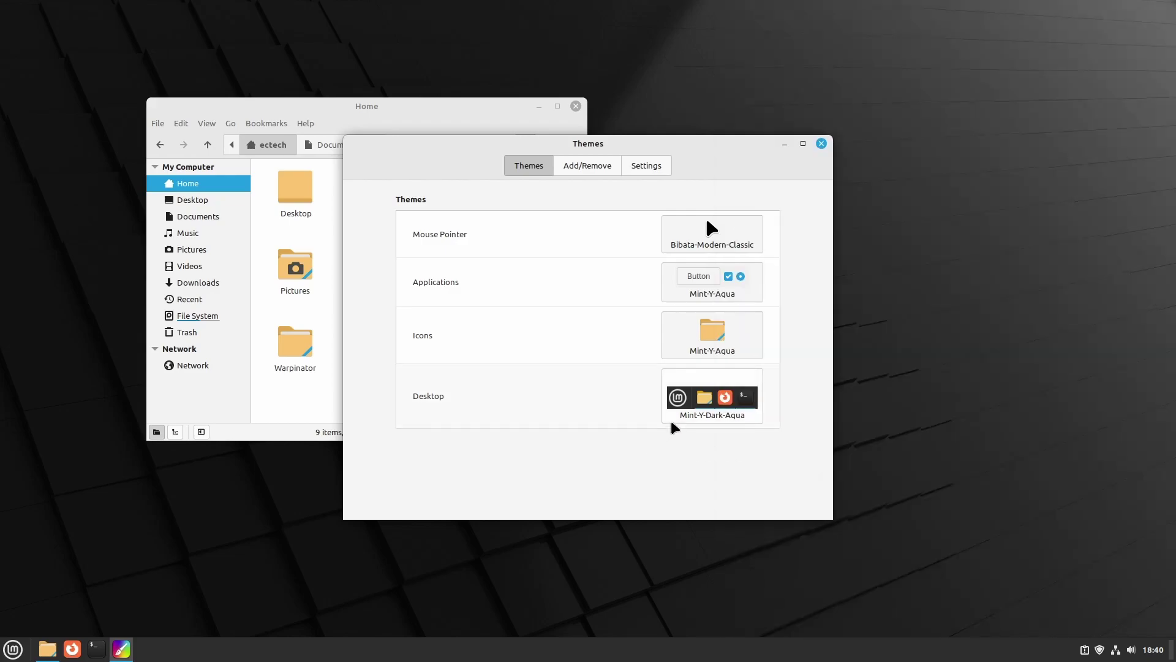
- Switch the Desktop theme from Mint-Y-Dark-Aqua to Mint-Y-Aqua
{"action": "left_click", "coordinate": [687, 415]}
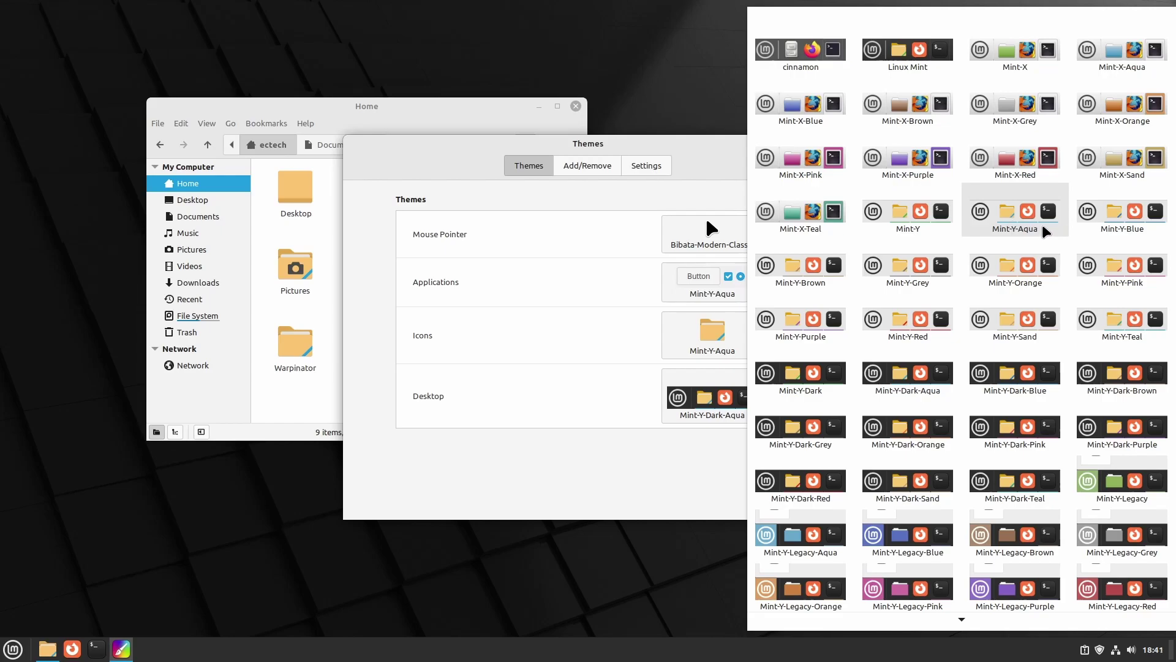
{"action": "left_click", "coordinate": [1029, 228]}
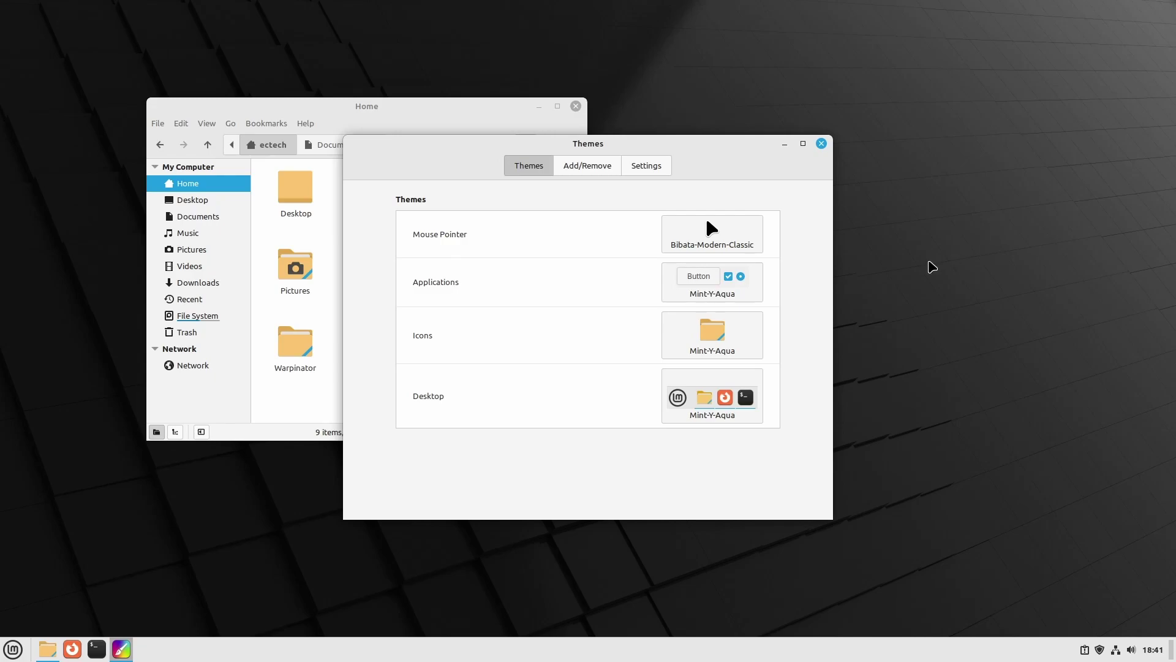
{"action": "left_click", "coordinate": [749, 383]}
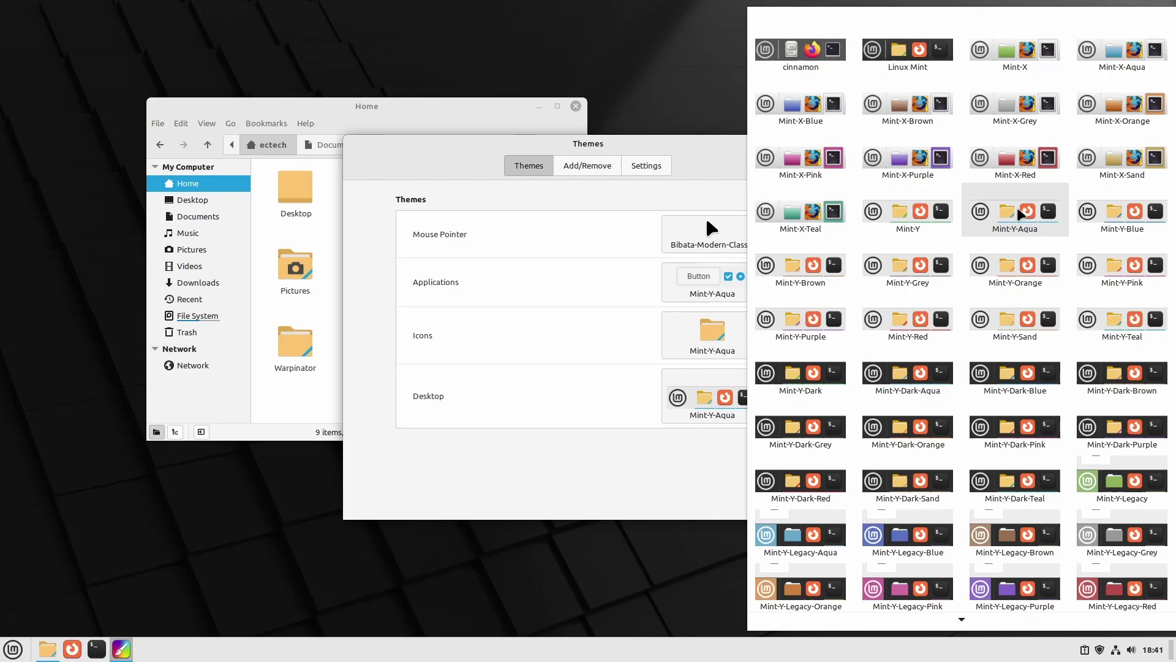
{"action": "left_click", "coordinate": [627, 488]}
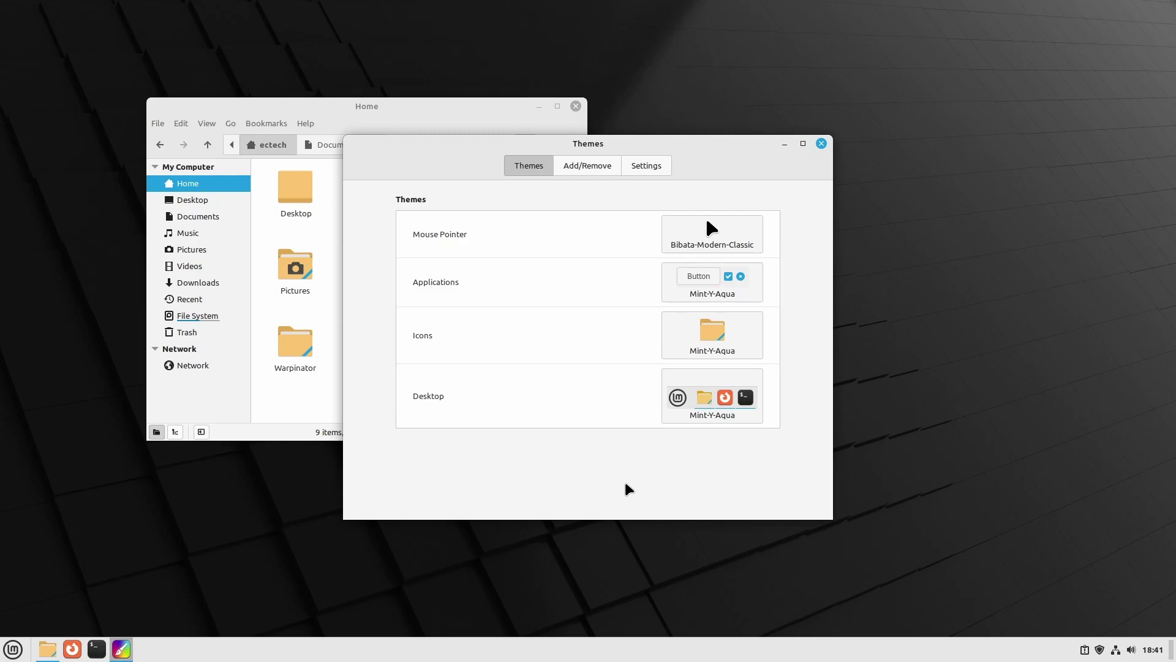
{"action": "left_click", "coordinate": [729, 397]}
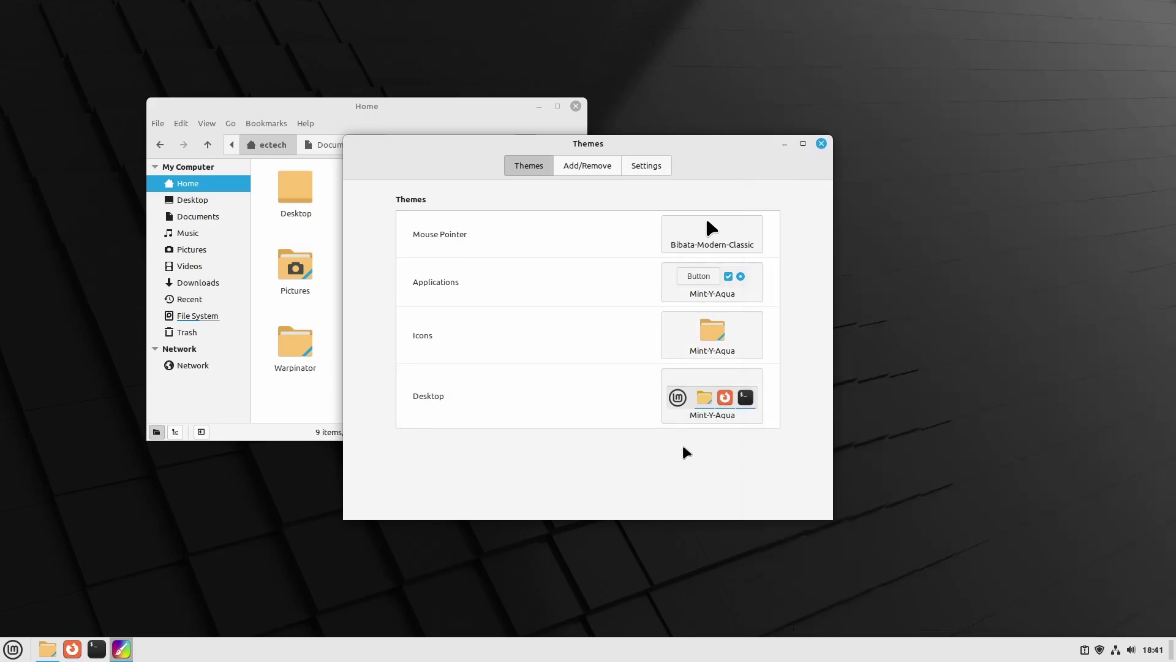
{"action": "left_click", "coordinate": [686, 451]}
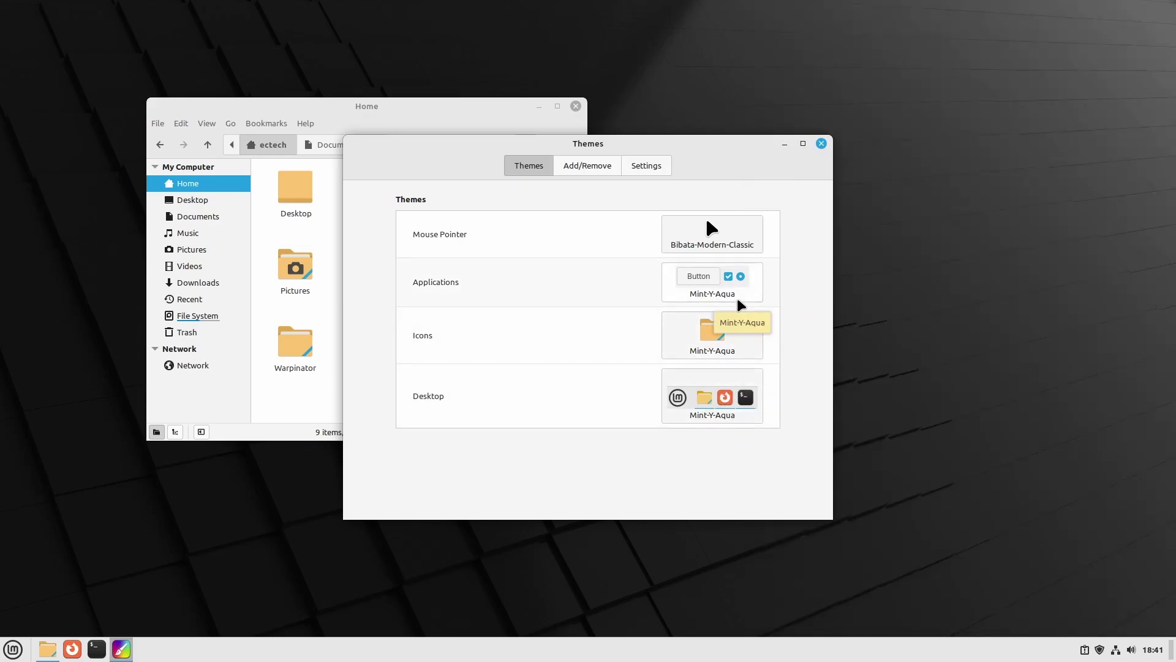
- Set the DMZ-Black pointer with the Mint-Y-Dark-Teal look and preview it in the Home window
{"action": "left_click", "coordinate": [705, 242]}
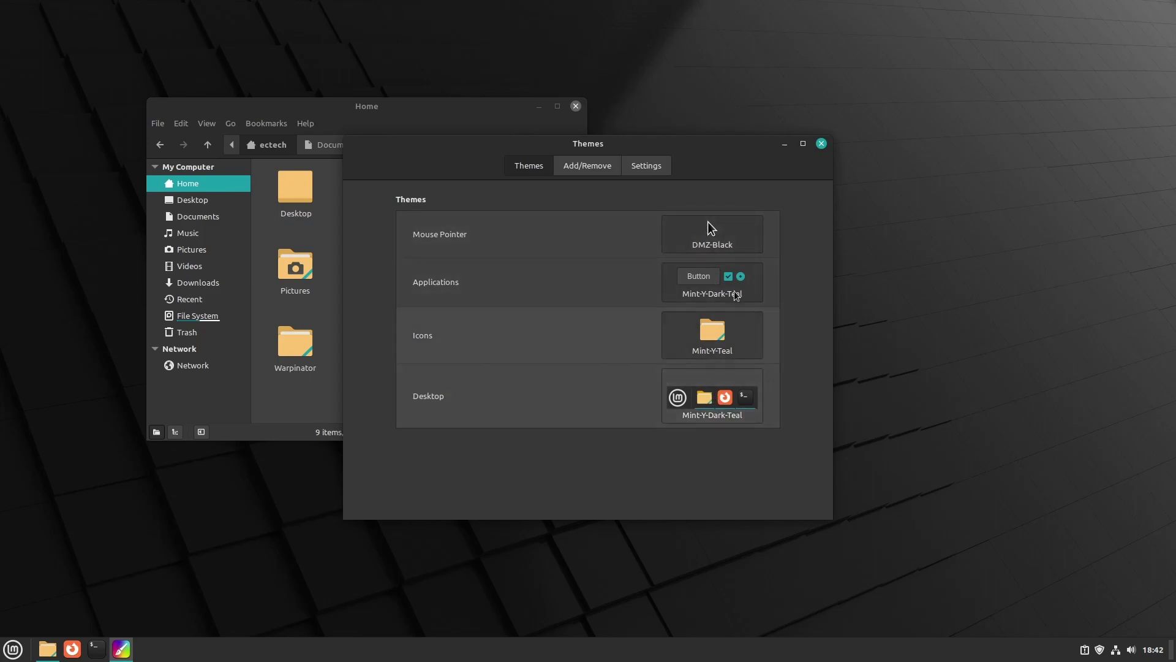
{"action": "left_click", "coordinate": [306, 102]}
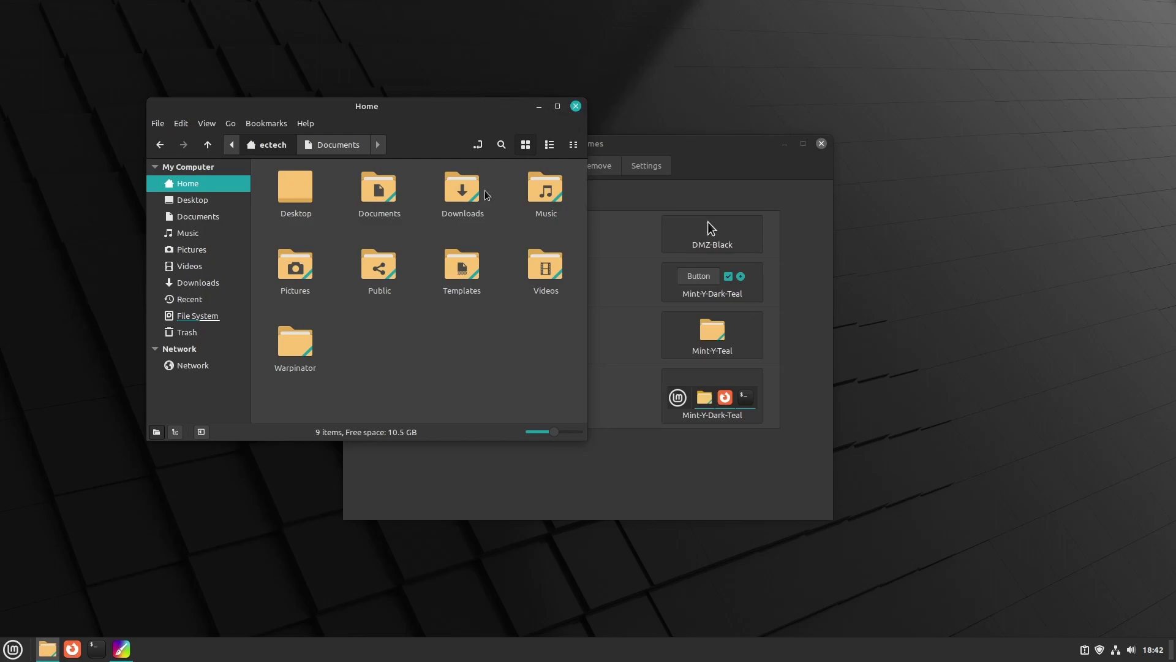
- Dismiss the applications menu and close the Themes window
{"action": "left_click", "coordinate": [13, 648]}
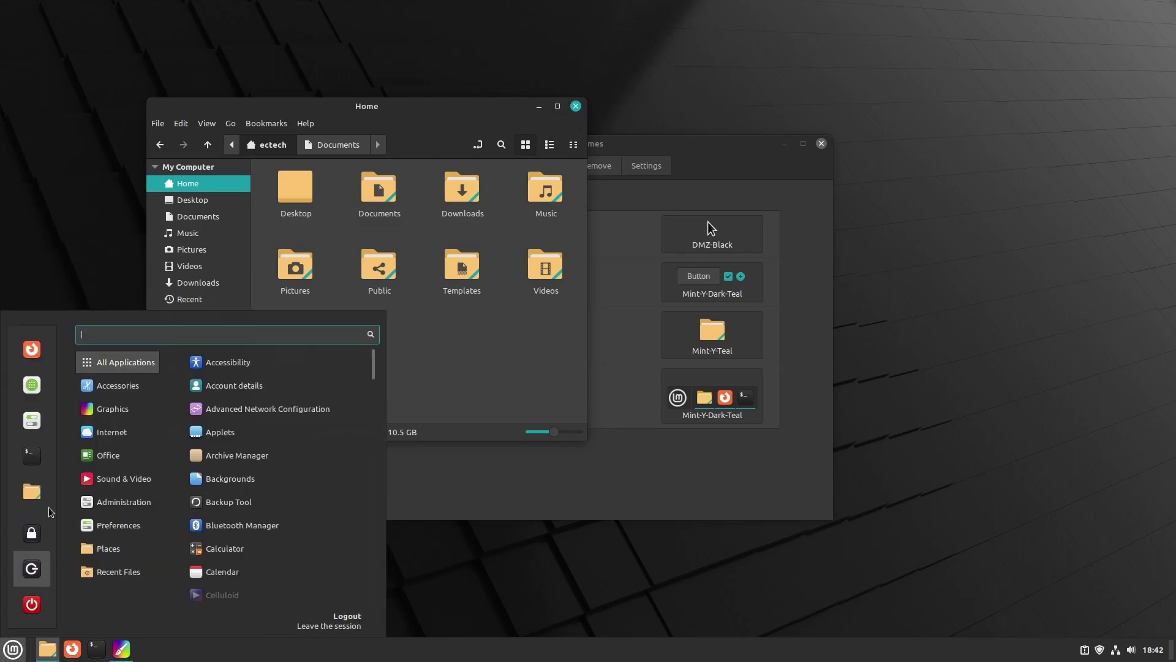
{"action": "key", "text": "Escape"}
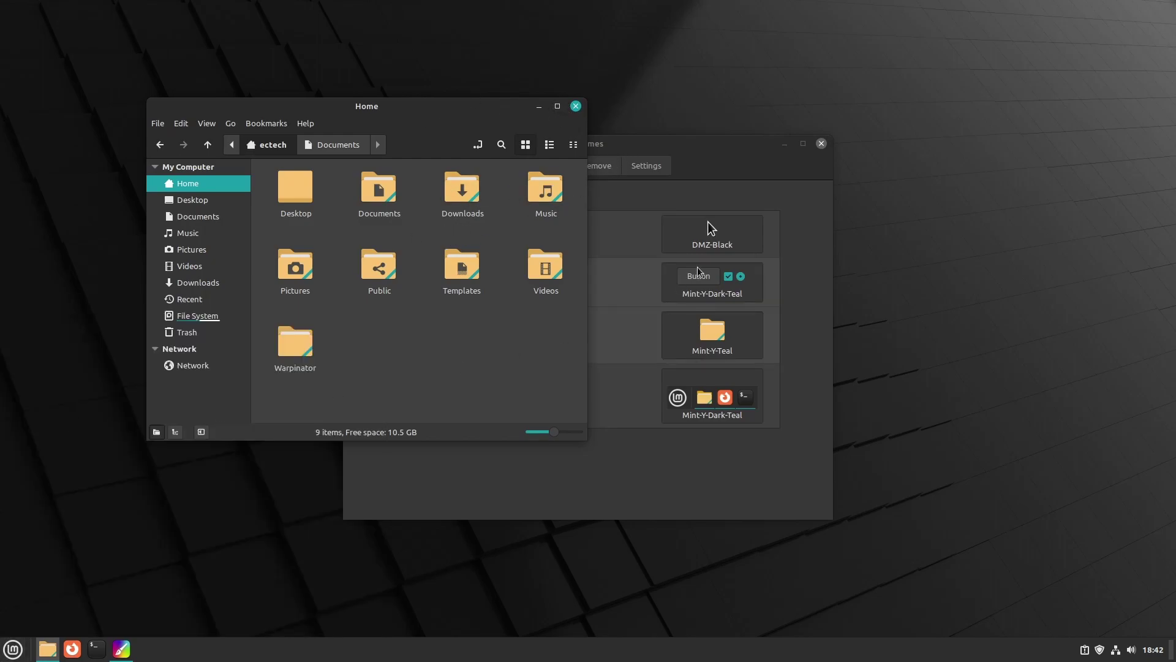
{"action": "left_click", "coordinate": [821, 144]}
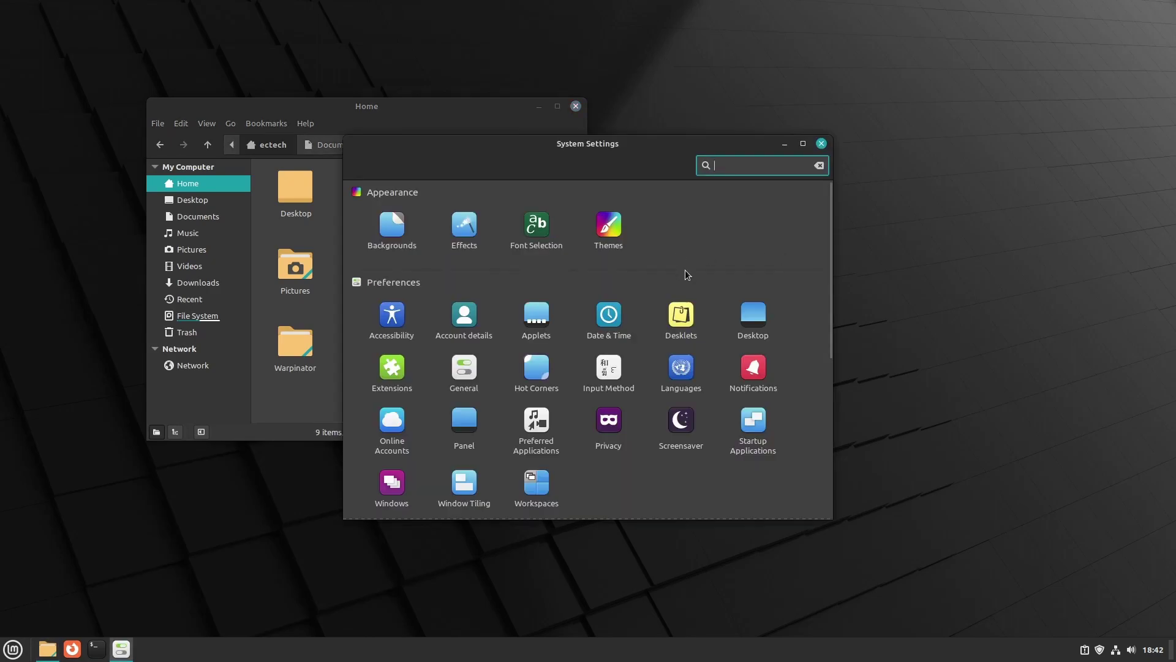
- In Sound settings, show the event sounds list and preview the Inserting a device sound
{"action": "left_click_drag", "start_coordinate": [829, 277], "coordinate": [811, 422]}
{"action": "left_click", "coordinate": [676, 410]}
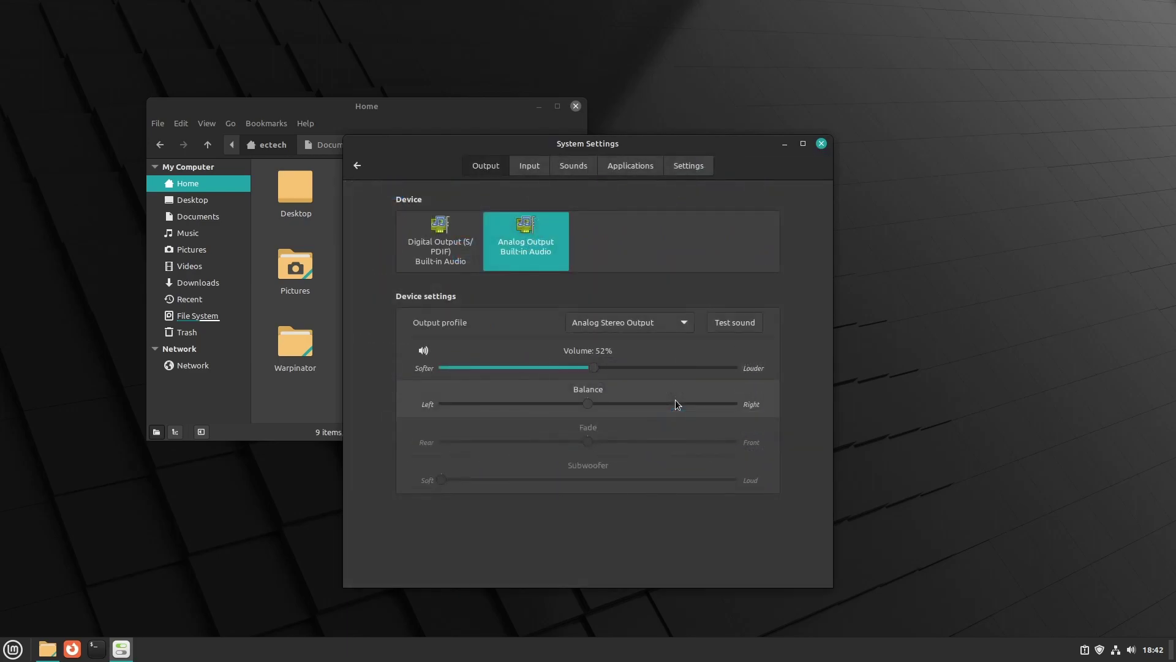
{"action": "left_click", "coordinate": [590, 167]}
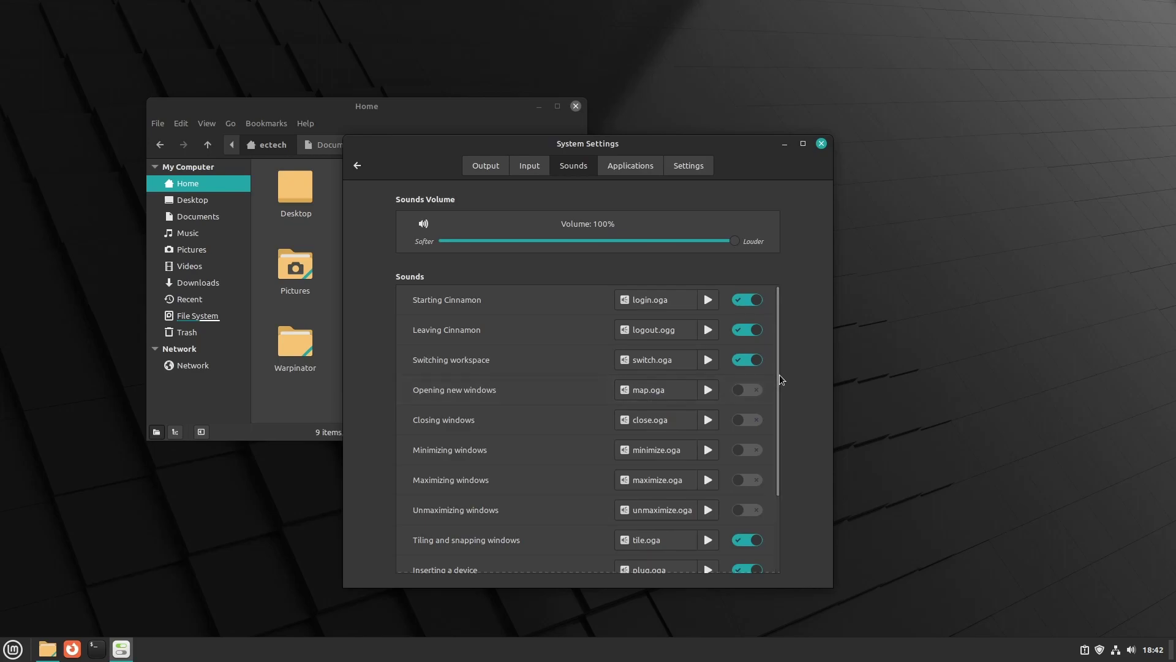
{"action": "left_click_drag", "start_coordinate": [776, 372], "coordinate": [791, 498]}
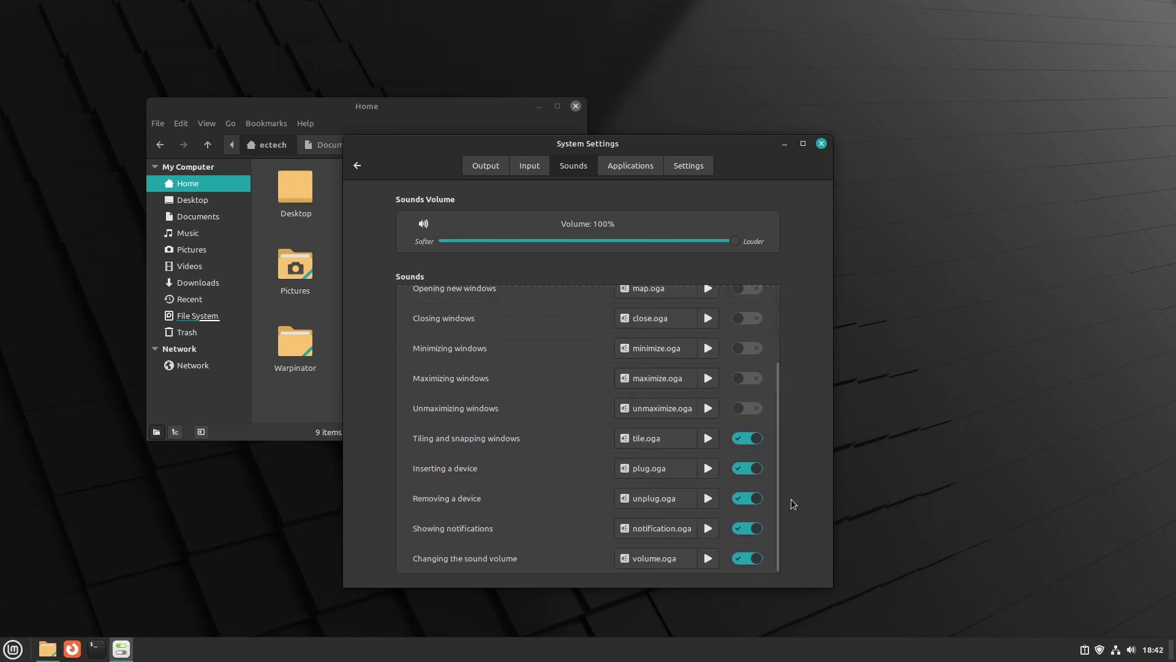
{"action": "left_click", "coordinate": [708, 468]}
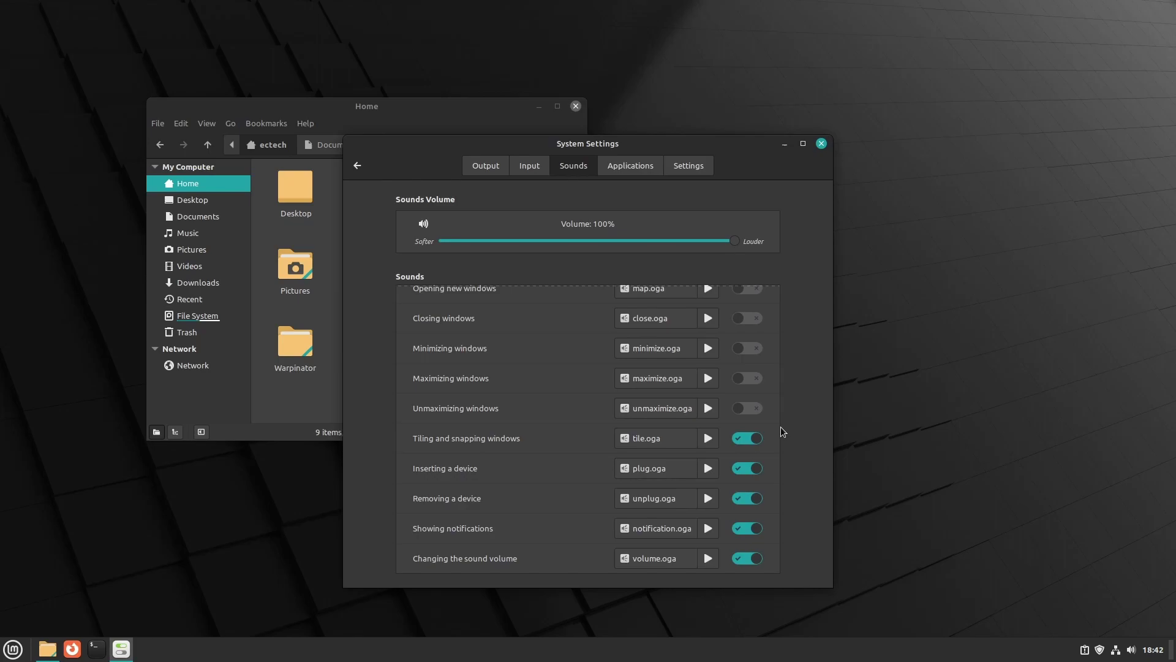
- Close System Settings, open Downloads, and start verifying linuxmint-21.1-mate-64bit.iso
{"action": "key", "text": "alt+F4"}
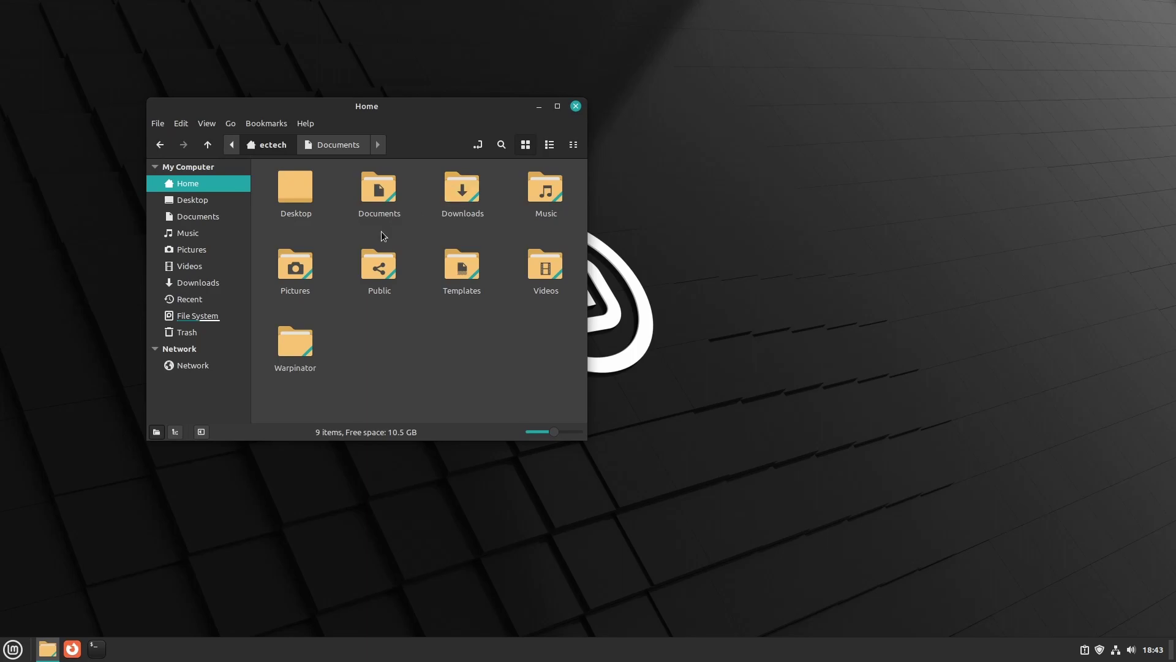
{"action": "double_click", "coordinate": [462, 208]}
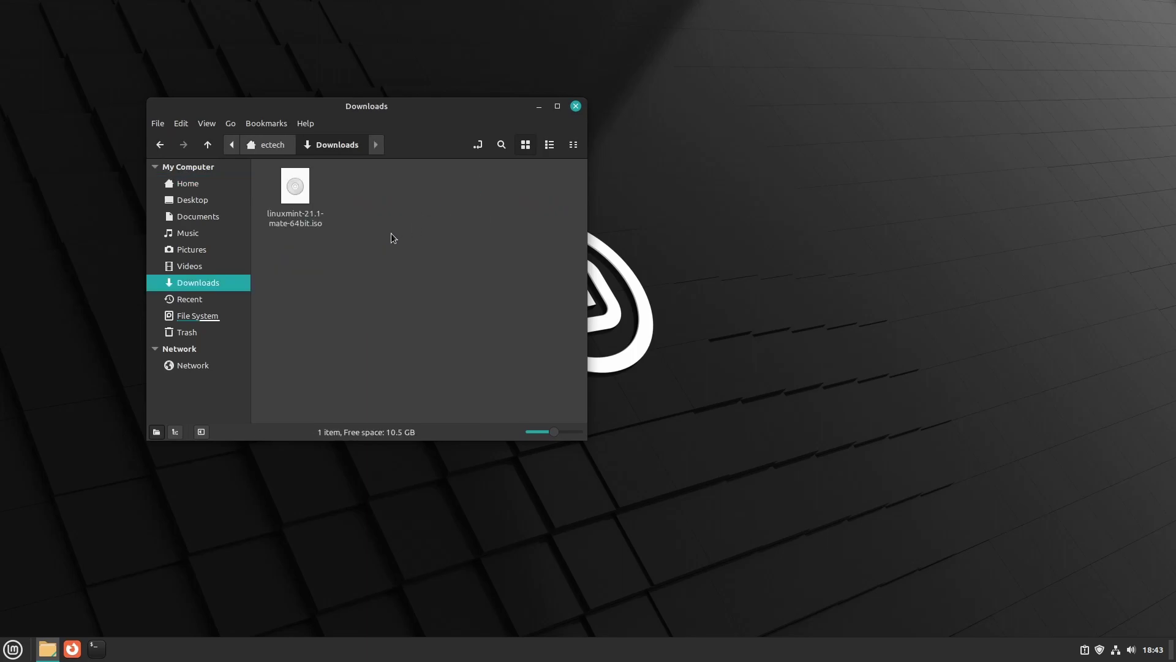
{"action": "right_click", "coordinate": [315, 226]}
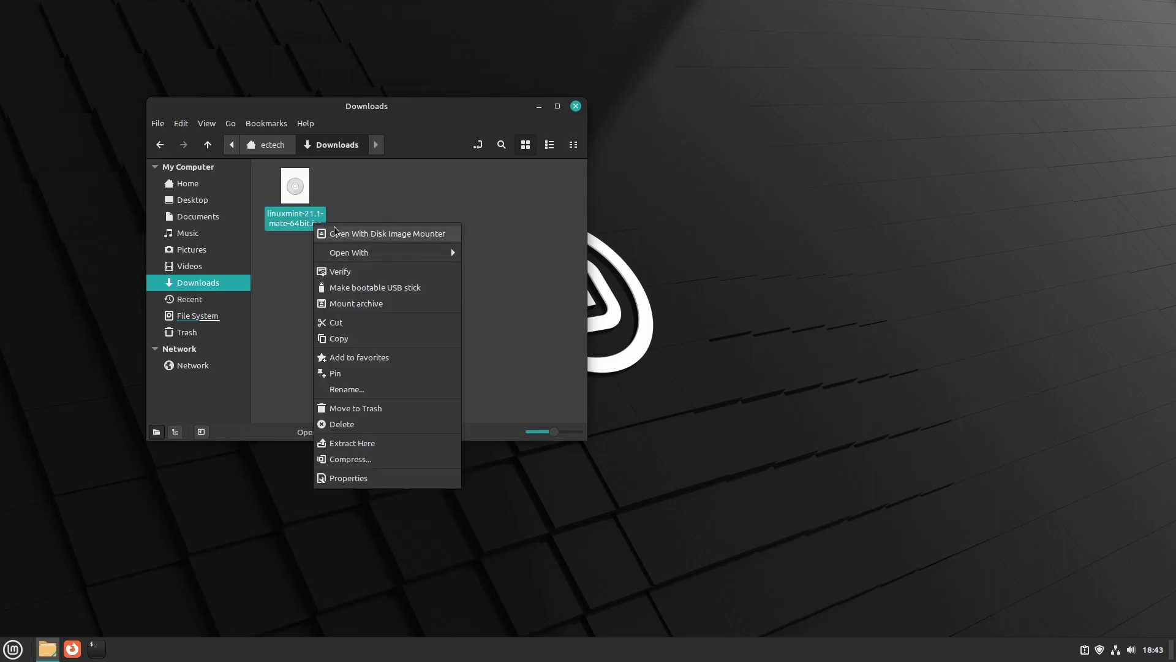
{"action": "left_click", "coordinate": [375, 213]}
{"action": "right_click", "coordinate": [316, 218]}
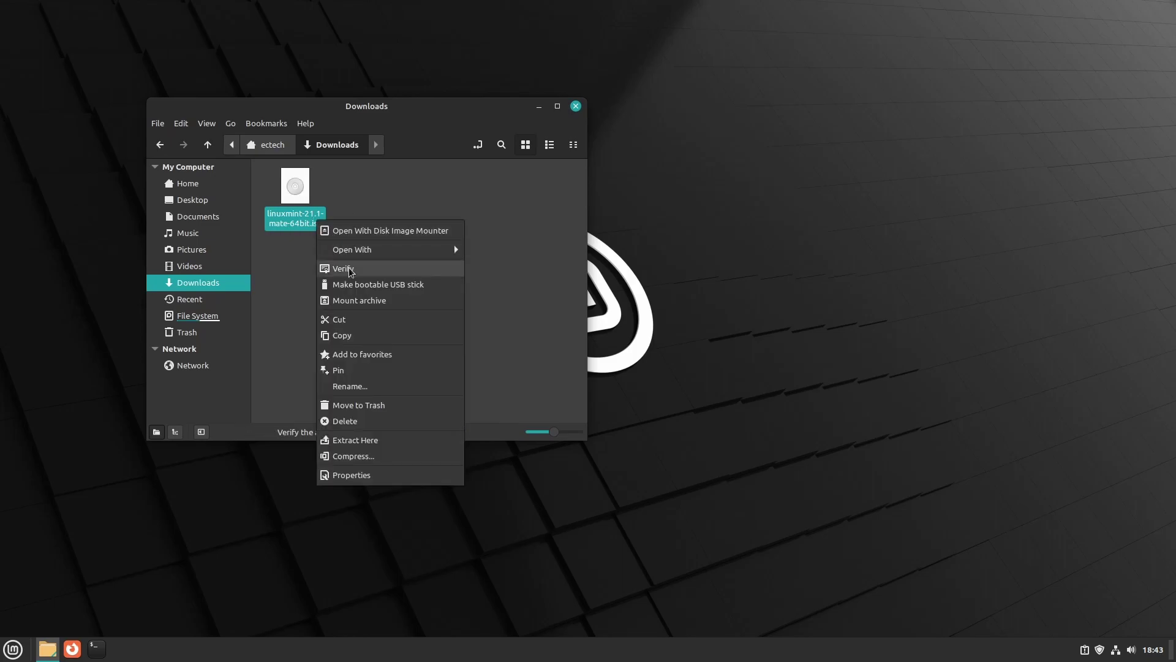
{"action": "left_click", "coordinate": [354, 209]}
{"action": "right_click", "coordinate": [296, 219]}
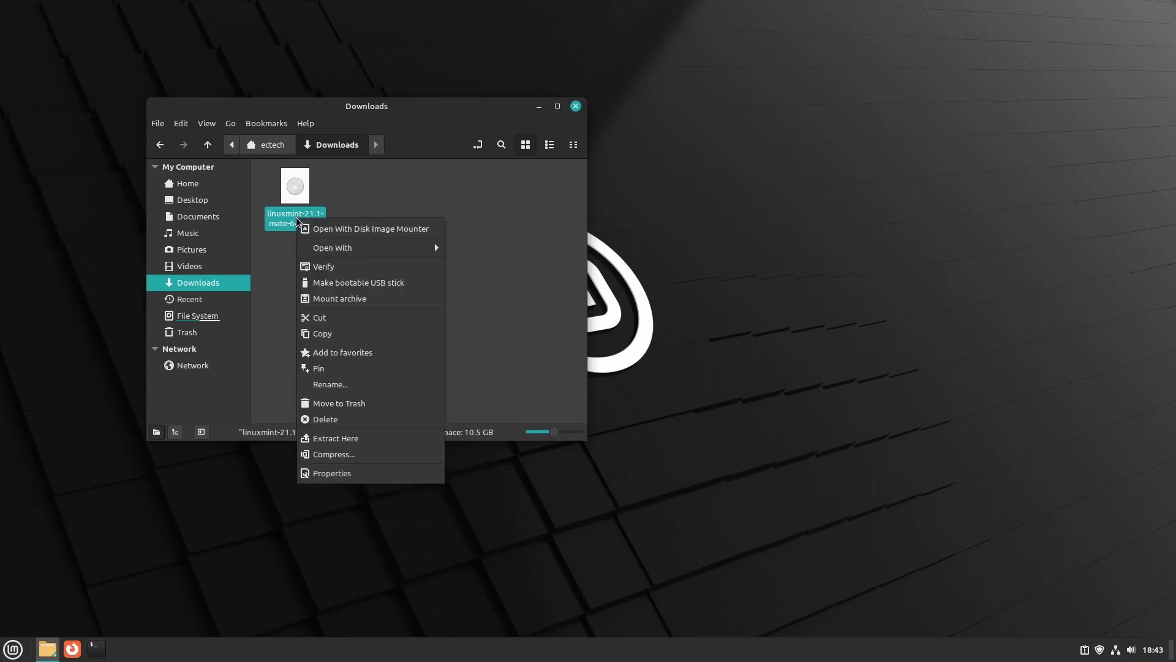
{"action": "left_click", "coordinate": [326, 269]}
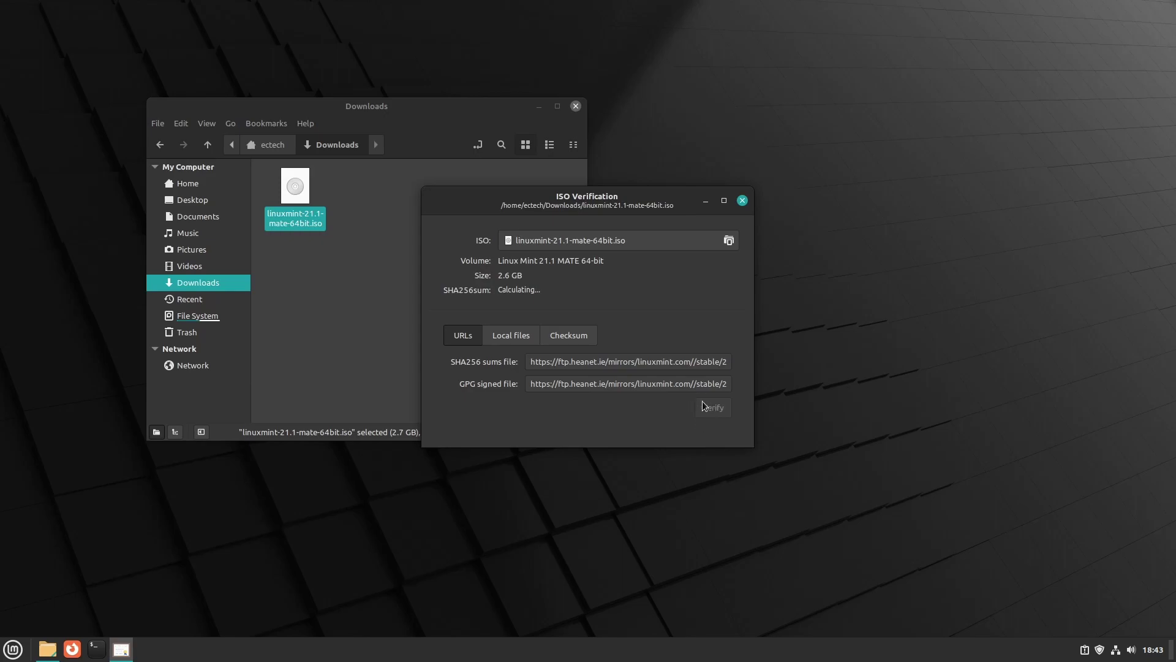
- Choose the Checksum option and paste the computed SHA256 hash into the SHA256 sum field
{"action": "left_click", "coordinate": [568, 337]}
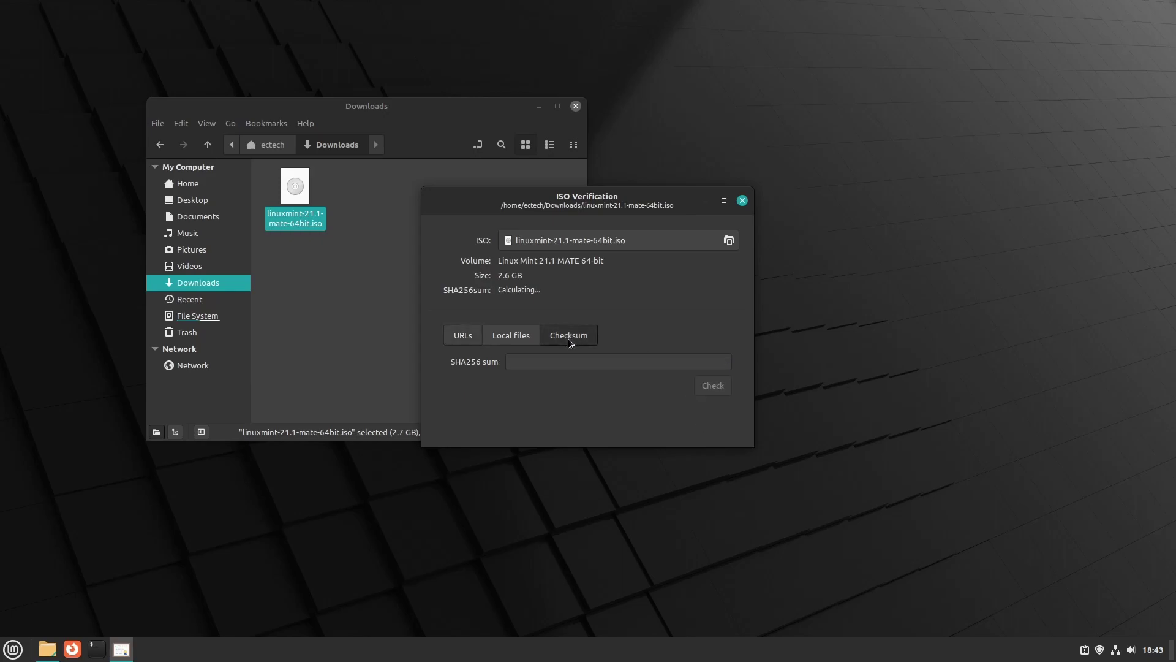
{"action": "left_click", "coordinate": [524, 338]}
{"action": "left_click", "coordinate": [572, 342]}
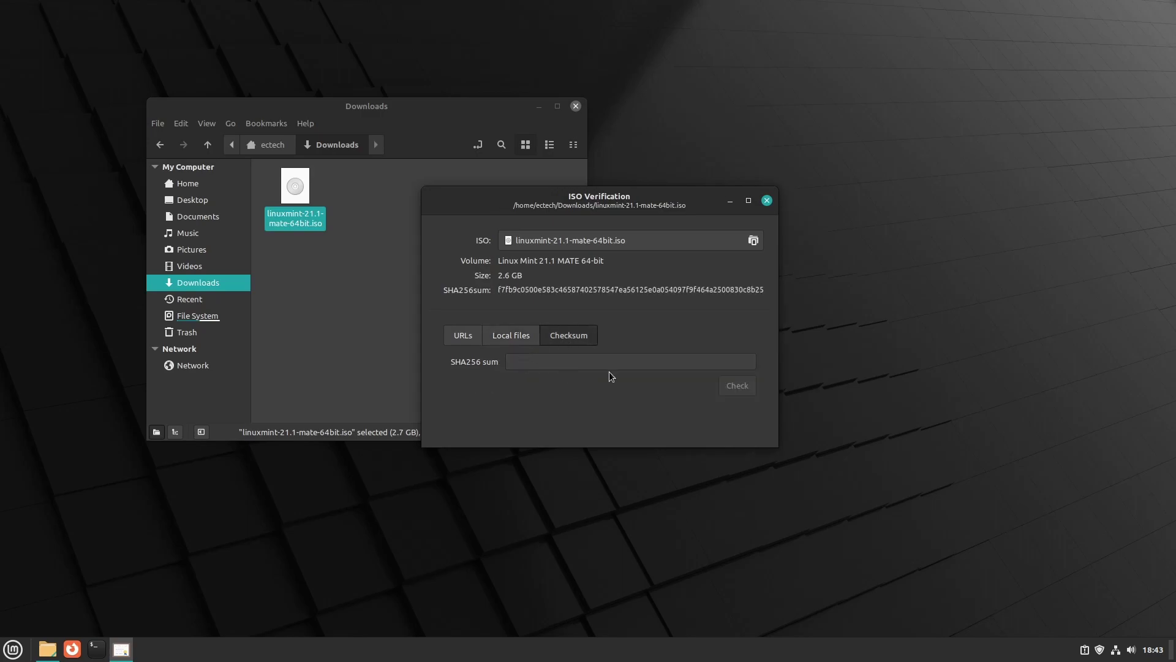
{"action": "double_click", "coordinate": [537, 289]}
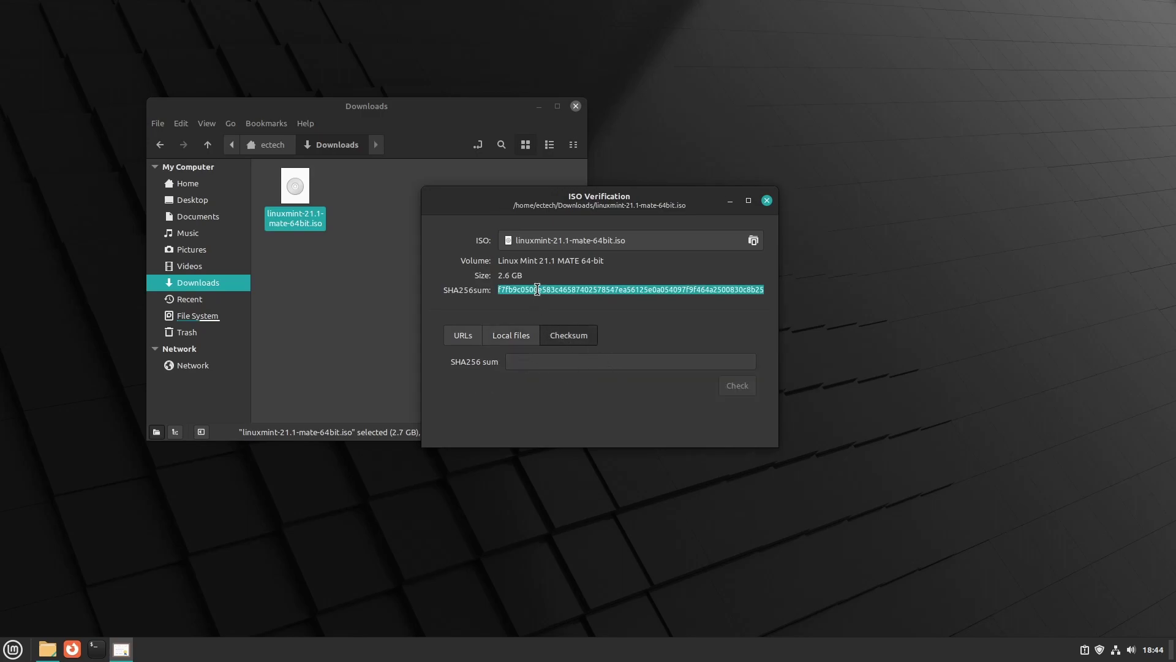
{"action": "right_click", "coordinate": [537, 289]}
{"action": "left_click", "coordinate": [552, 317]}
{"action": "right_click", "coordinate": [551, 368]}
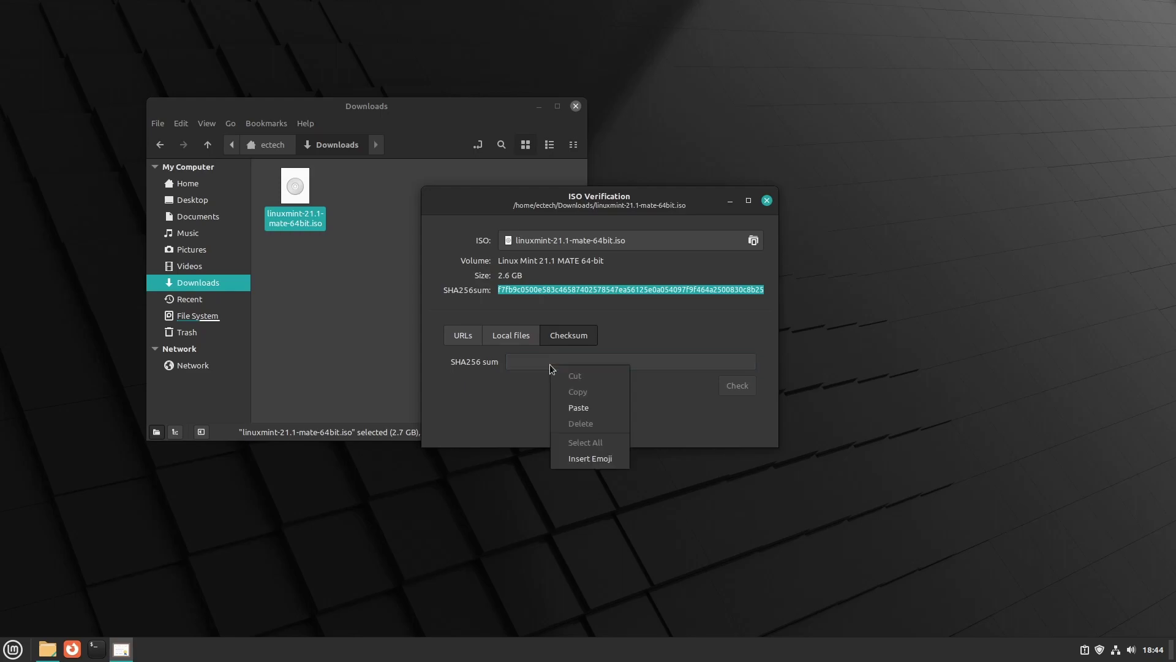
{"action": "left_click", "coordinate": [561, 407]}
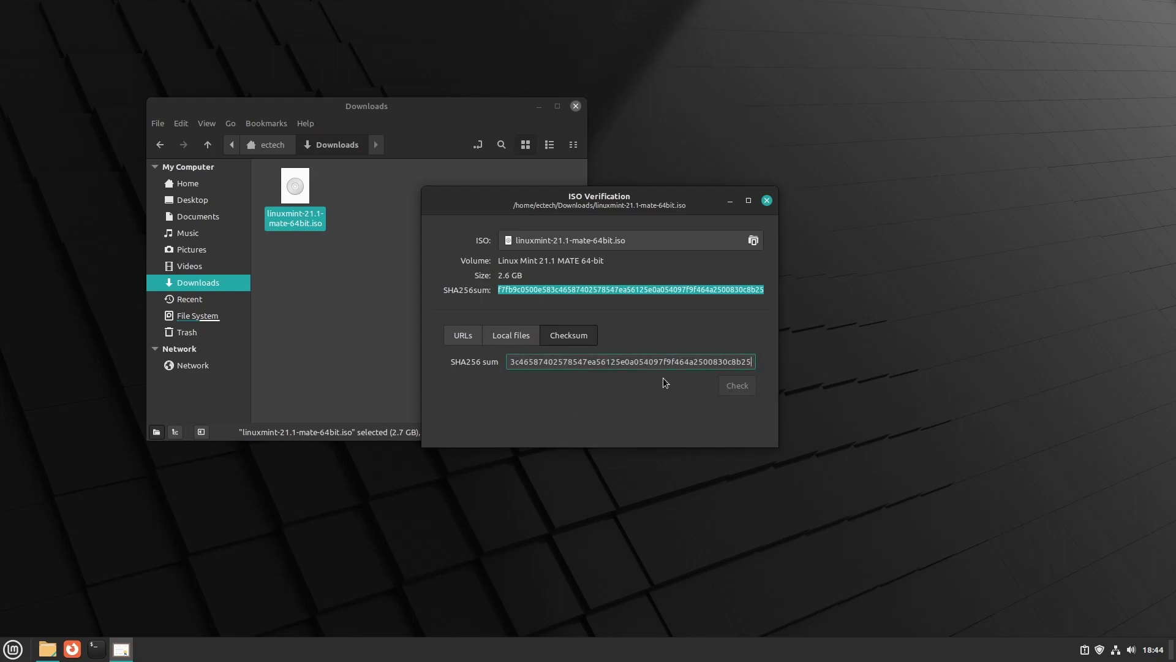
- Close the ISO Verification and Downloads windows and launch USB Image Writer via 'usb' search
{"action": "left_click", "coordinate": [733, 385]}
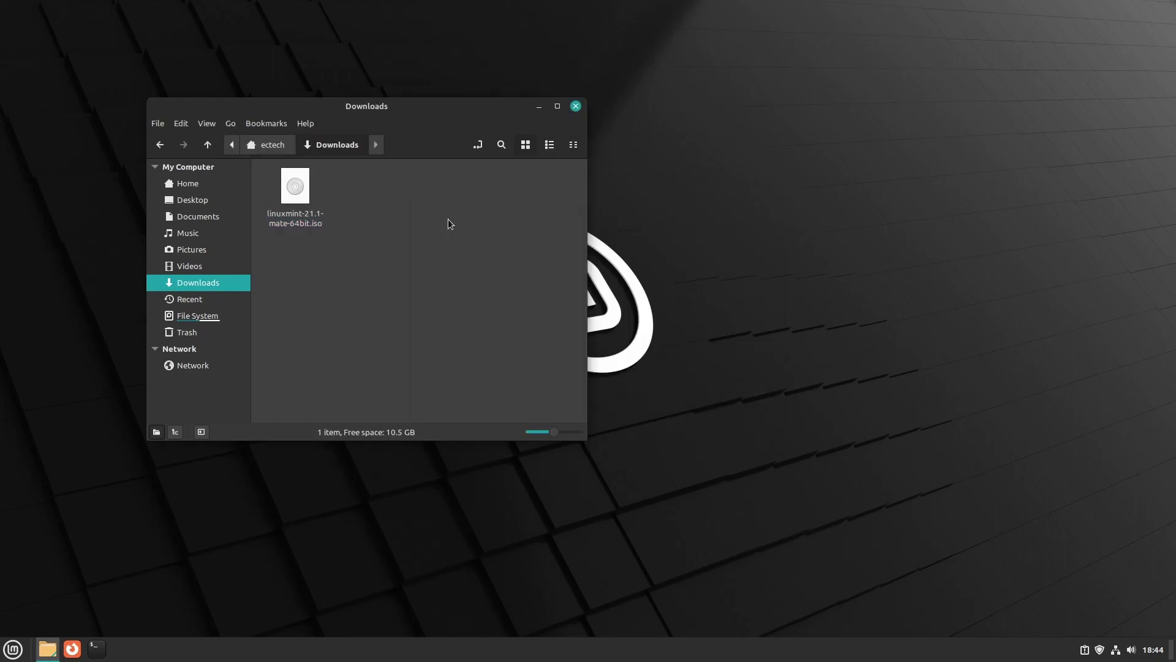
{"action": "left_click", "coordinate": [576, 106]}
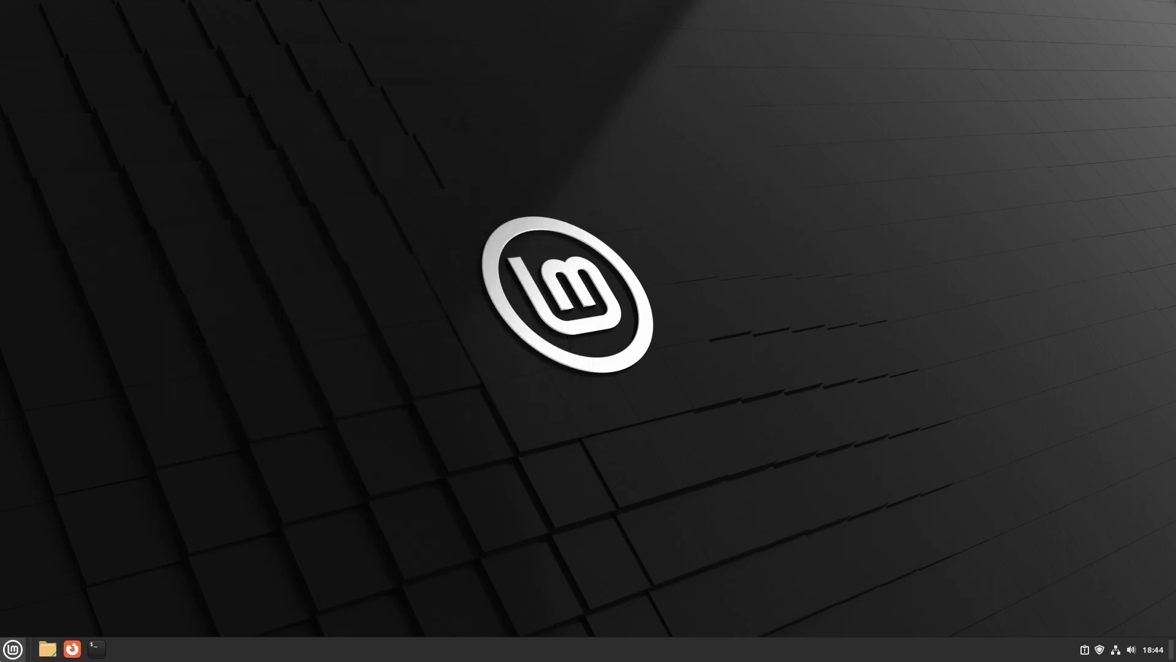
{"action": "left_click", "coordinate": [13, 649]}
{"action": "type", "text": "usb"}
{"action": "key", "text": "Return"}
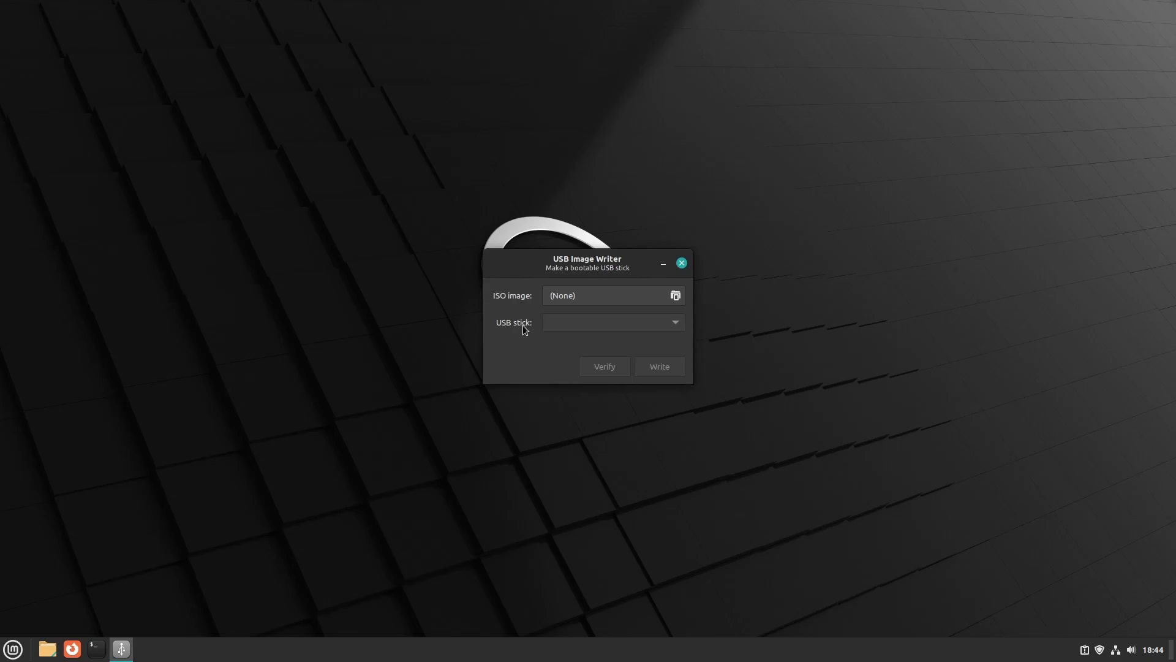
- Pick linuxmint-21.1-mate-64bit.iso from Downloads as the image to write
{"action": "left_click", "coordinate": [564, 293]}
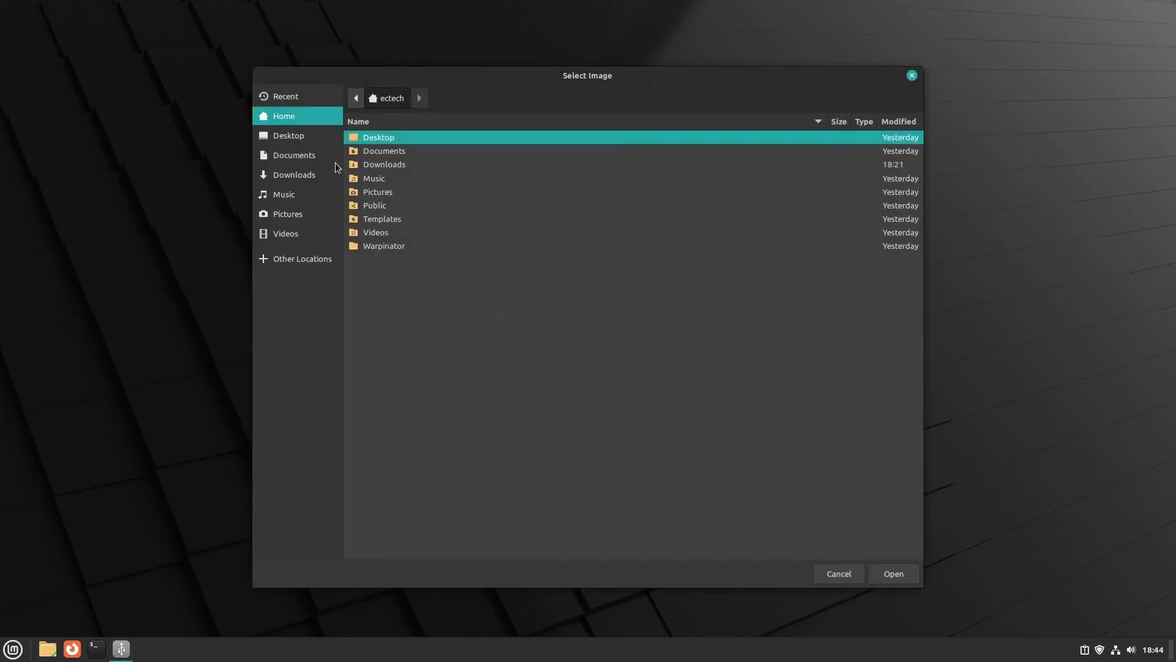
{"action": "left_click", "coordinate": [328, 163]}
{"action": "left_click", "coordinate": [329, 171]}
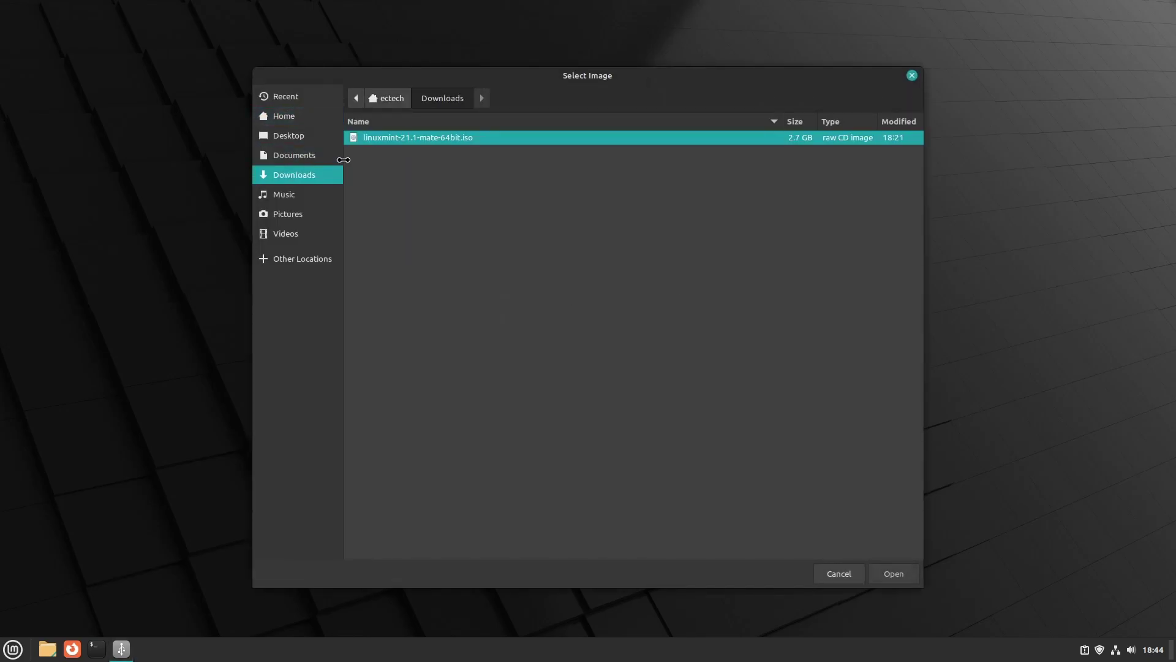
{"action": "double_click", "coordinate": [379, 141]}
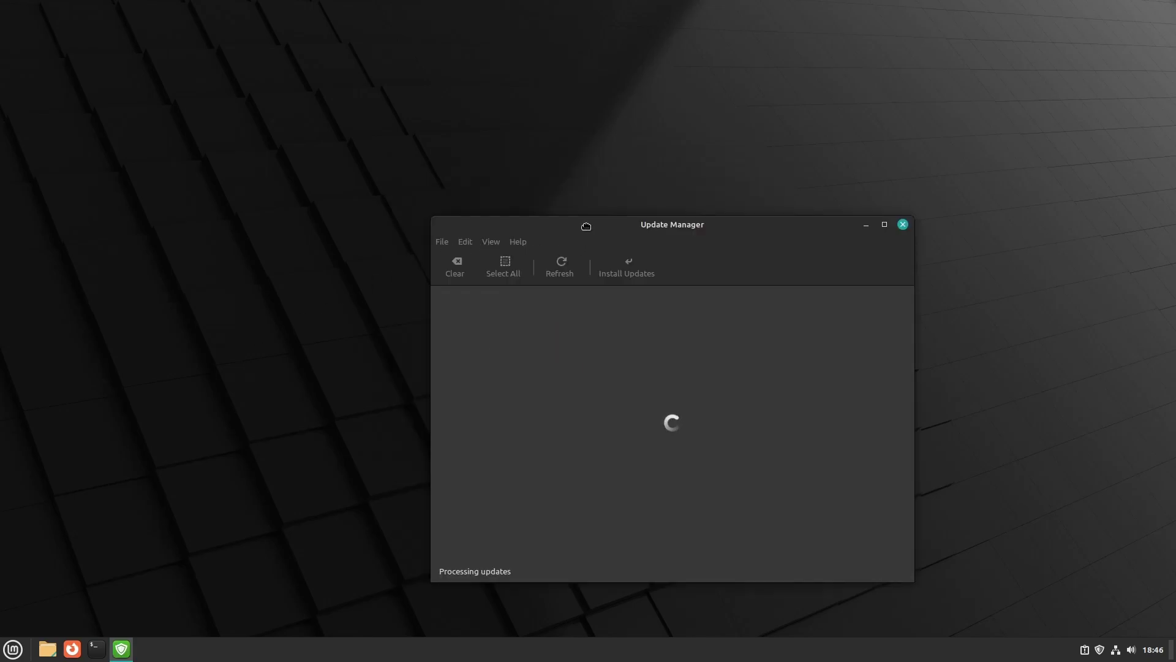
- Move the Update Manager window up and to the left
{"action": "left_click_drag", "start_coordinate": [588, 235], "coordinate": [544, 142]}
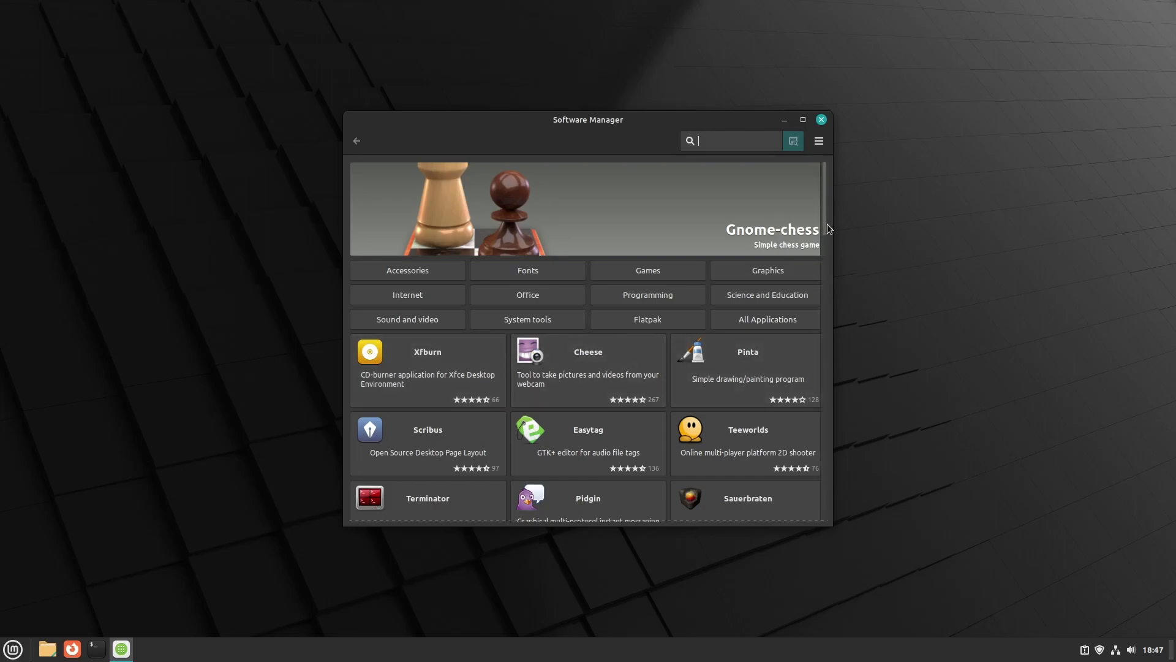
- Open the Gthumb page and select its Flatpak (Flathub) source, a 760 MB download
{"action": "left_click_drag", "start_coordinate": [826, 223], "coordinate": [831, 293]}
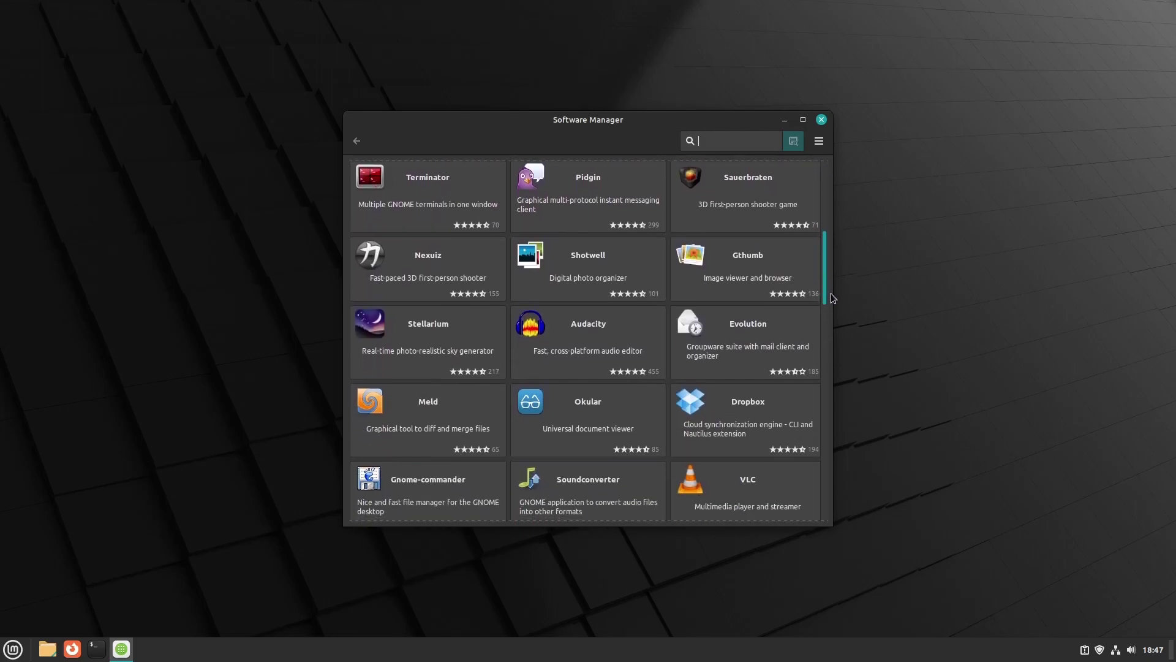
{"action": "left_click", "coordinate": [761, 266]}
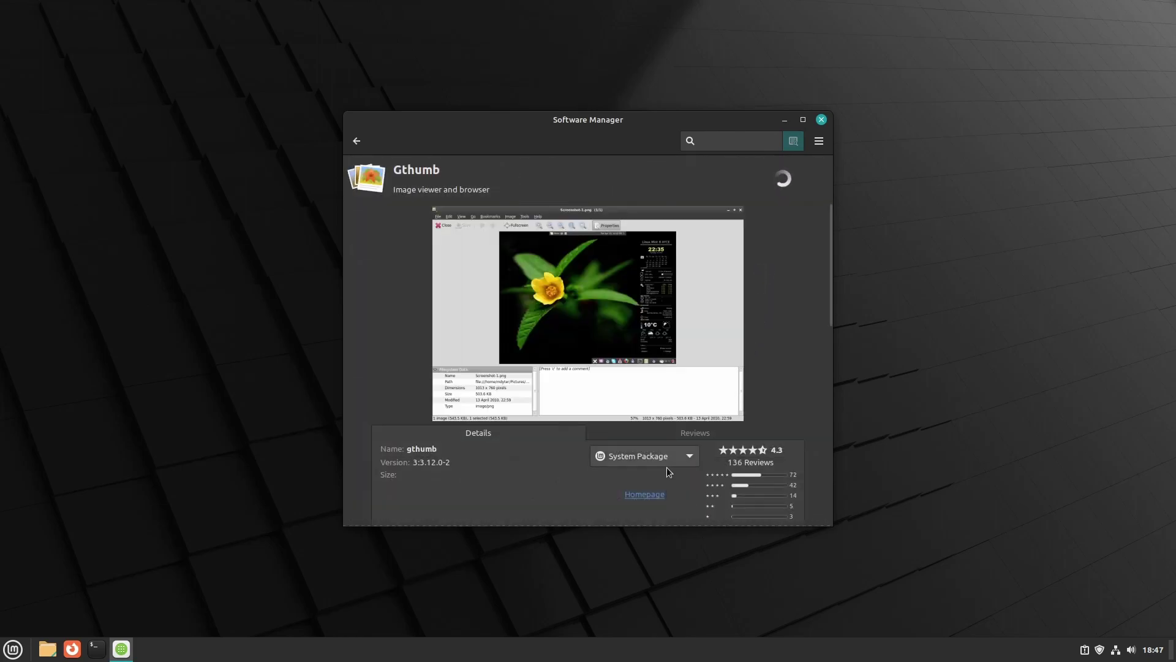
{"action": "left_click", "coordinate": [651, 461]}
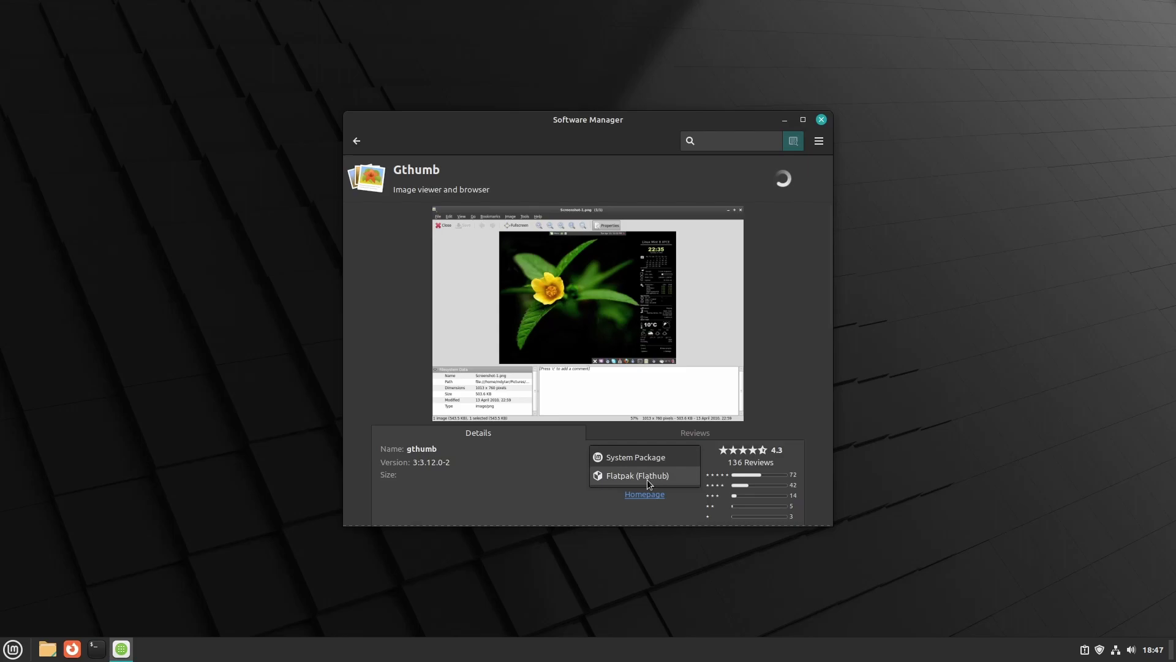
{"action": "left_click", "coordinate": [647, 475]}
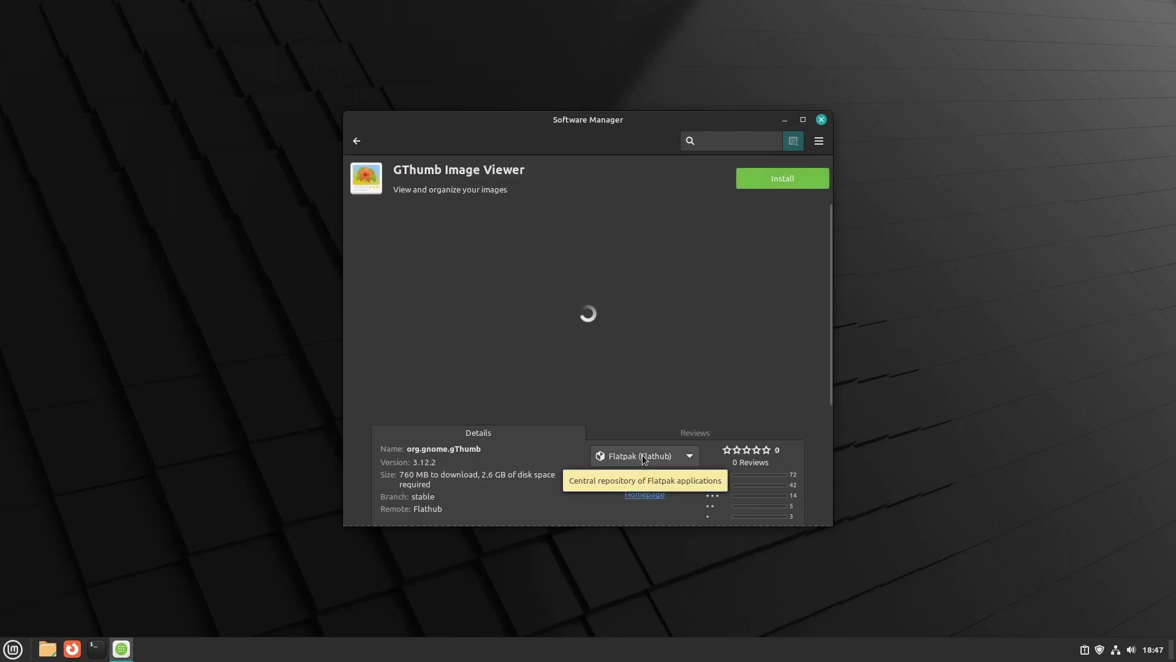
{"action": "left_click", "coordinate": [643, 458]}
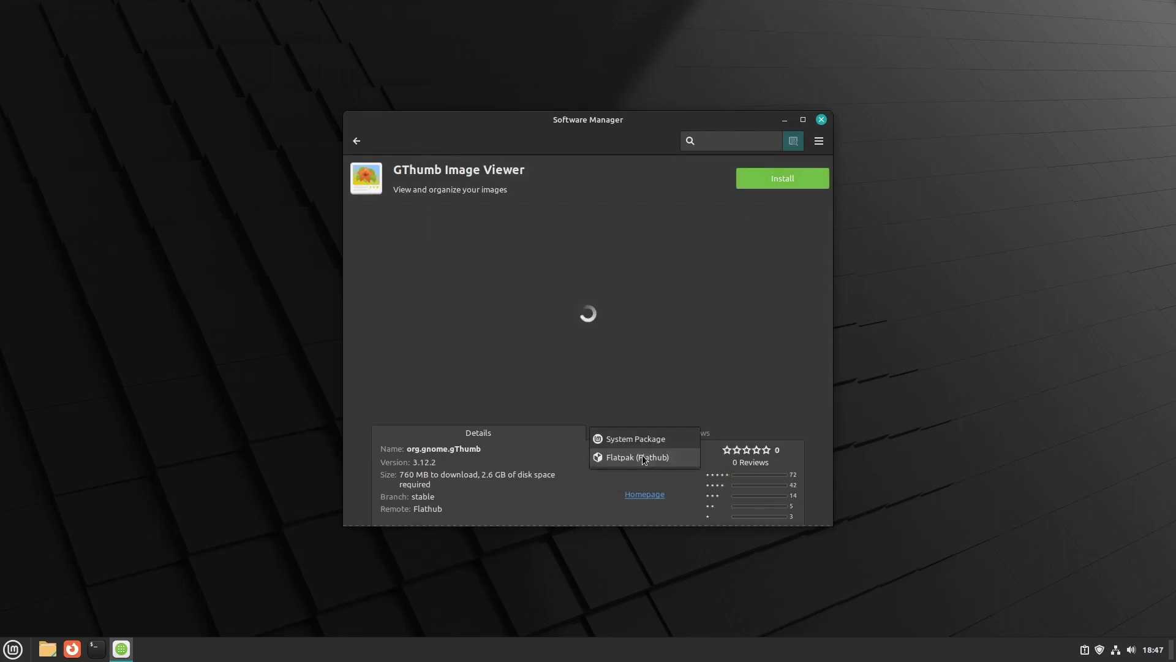
{"action": "left_click", "coordinate": [644, 457]}
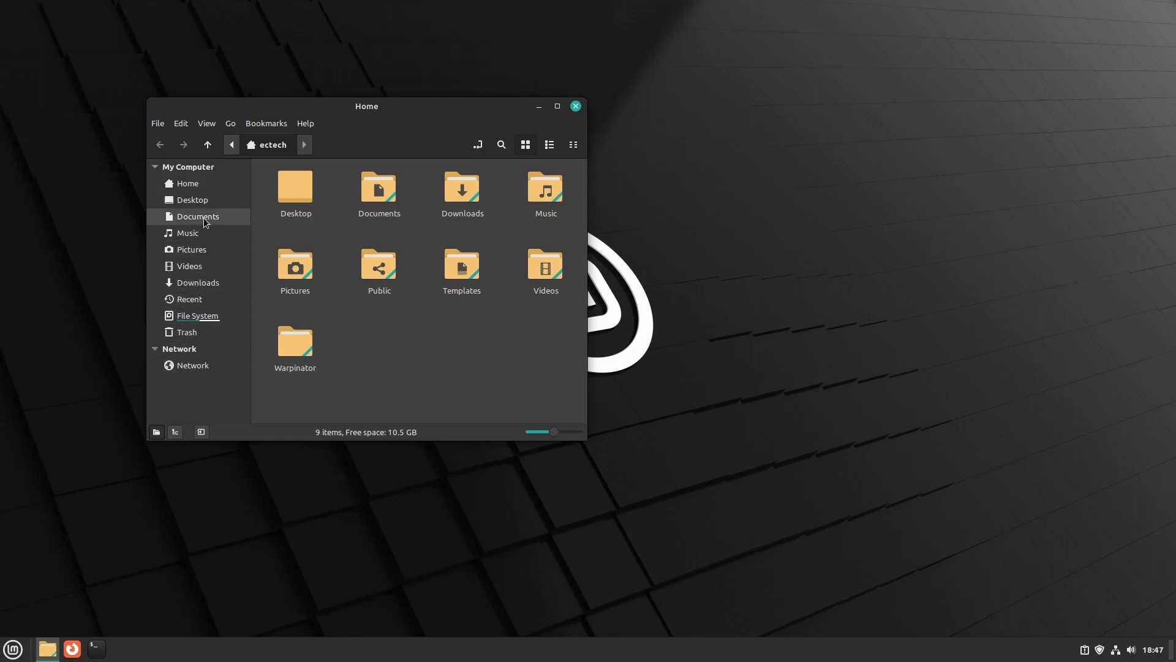
- In Nemo, visit Downloads, clear the location path, browse Pictures and Home, then close it
{"action": "left_click", "coordinate": [198, 283]}
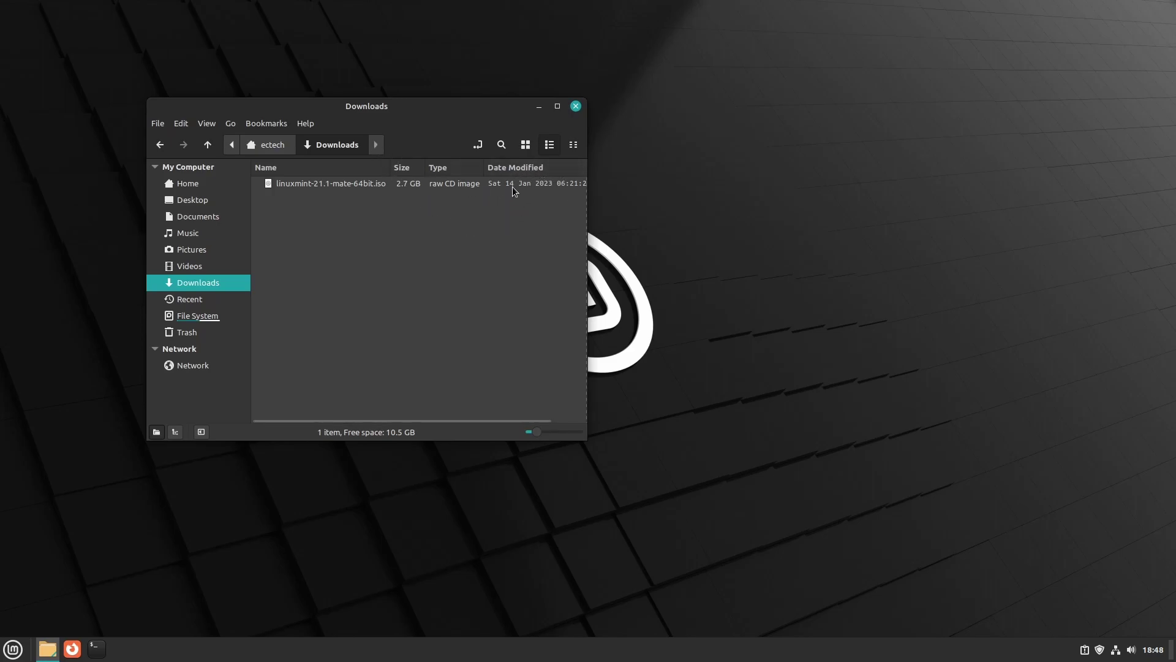
{"action": "key", "text": "ctrl+l"}
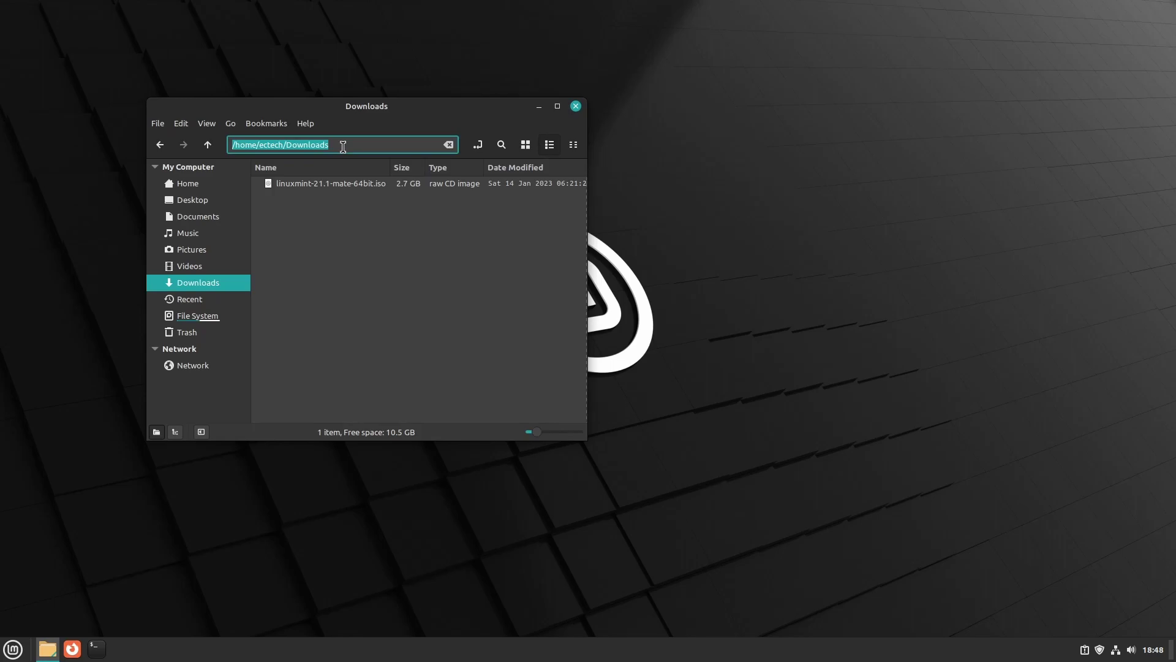
{"action": "key", "text": "BackSpace"}
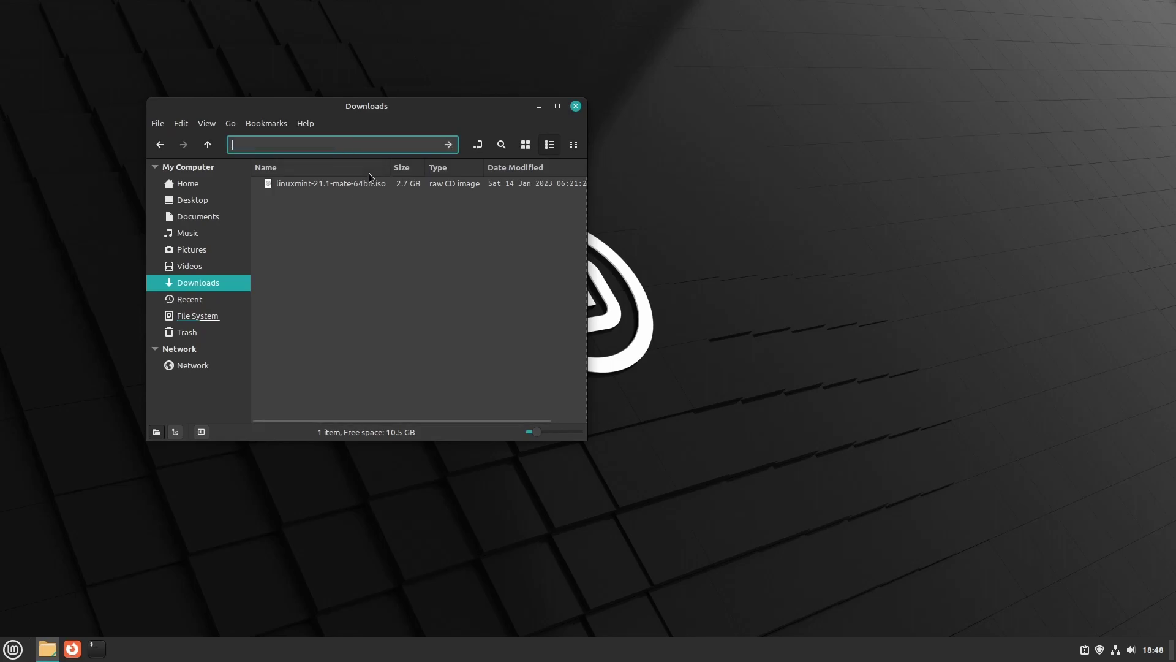
{"action": "left_click", "coordinate": [198, 253]}
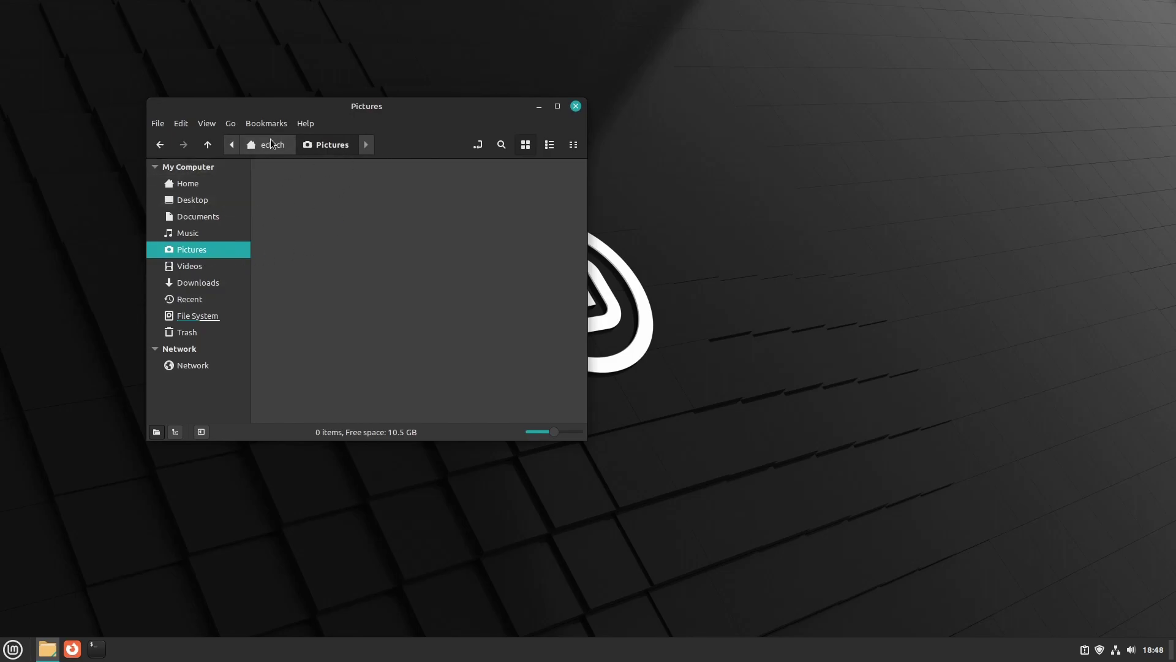
{"action": "left_click", "coordinate": [224, 184]}
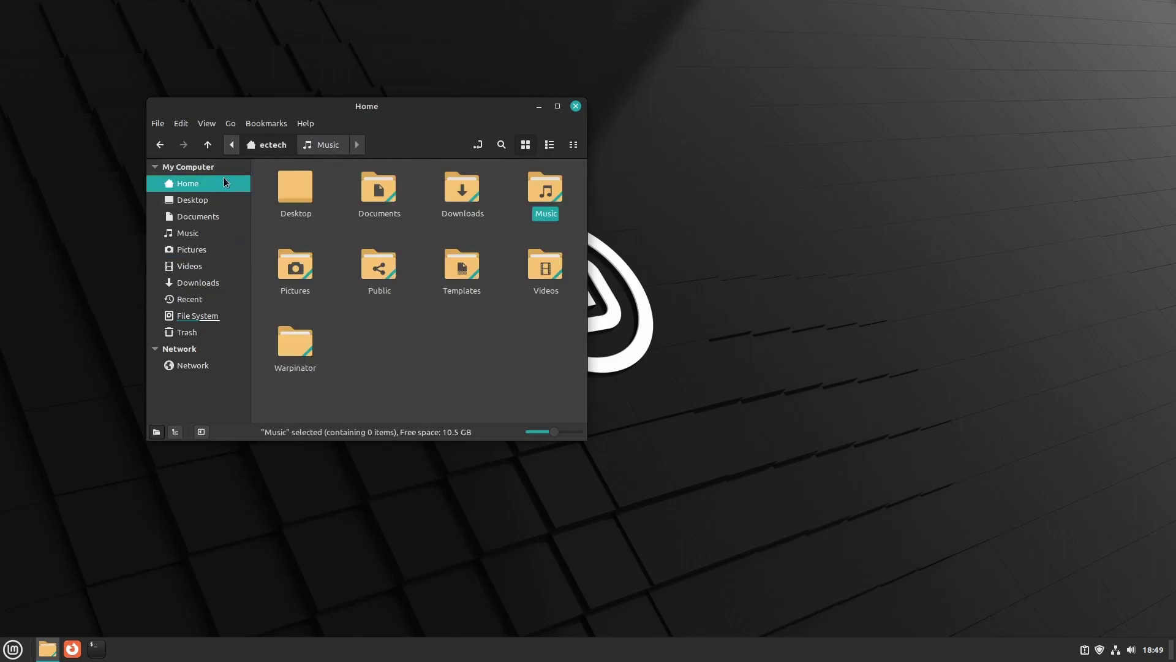
{"action": "left_click", "coordinate": [576, 106]}
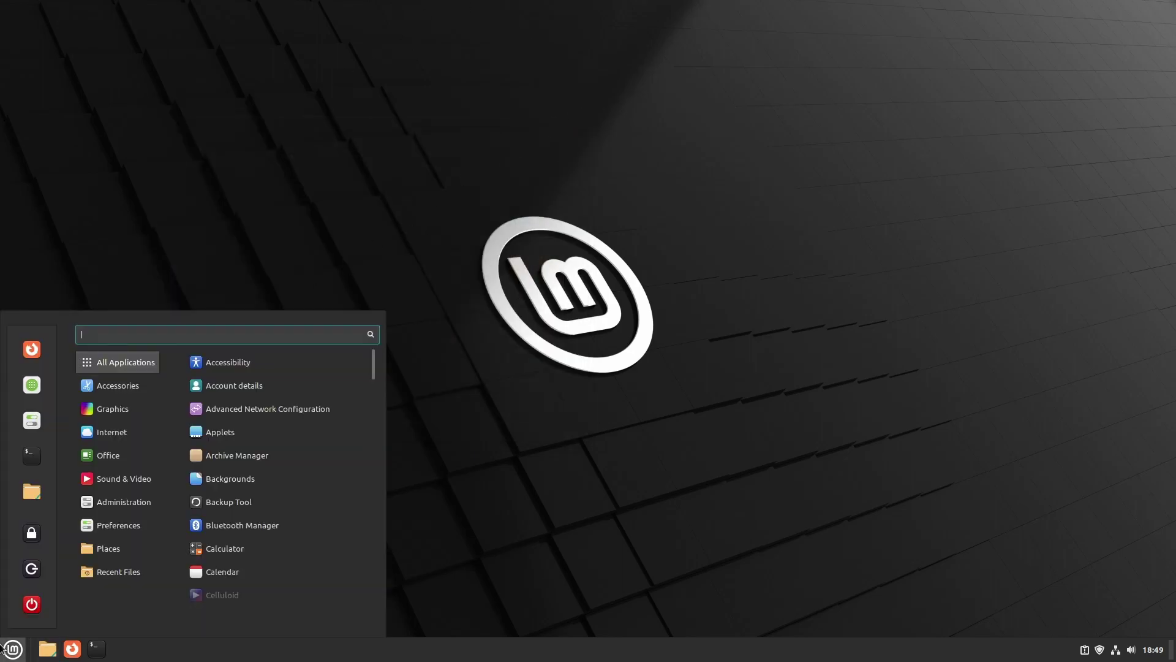
- Close the Warpinator and Web Apps windows, leaving Synaptic's password prompt waiting
{"action": "left_click", "coordinate": [12, 648]}
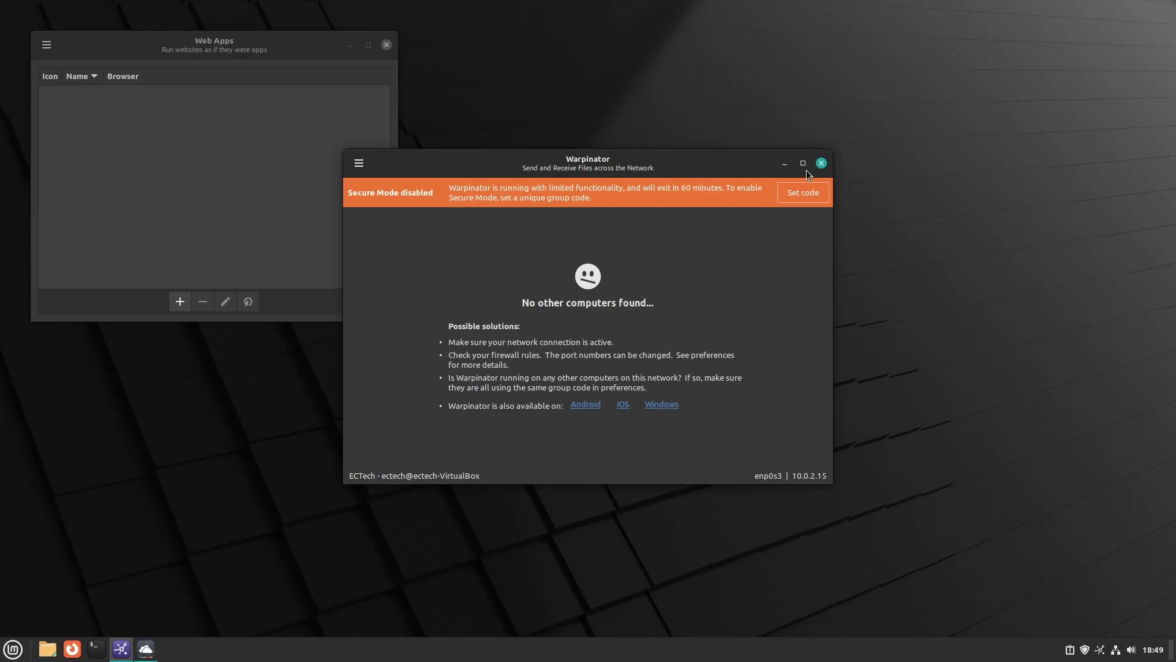
{"action": "left_click", "coordinate": [820, 163]}
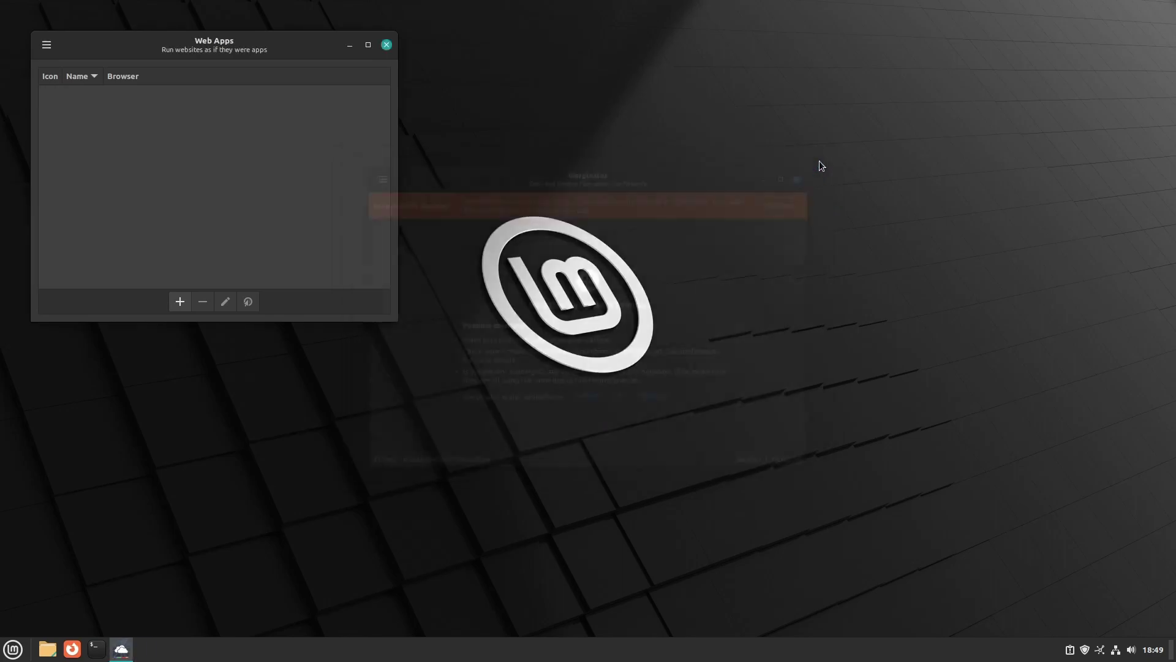
{"action": "left_click_drag", "start_coordinate": [229, 38], "coordinate": [414, 148]}
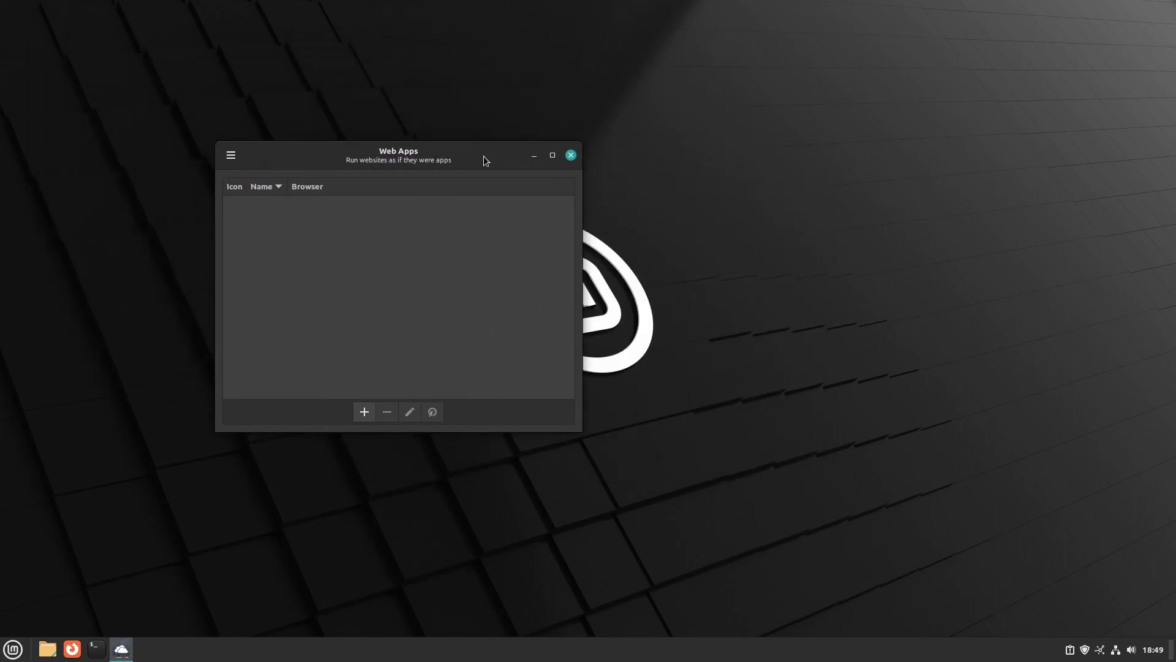
{"action": "left_click", "coordinate": [571, 155]}
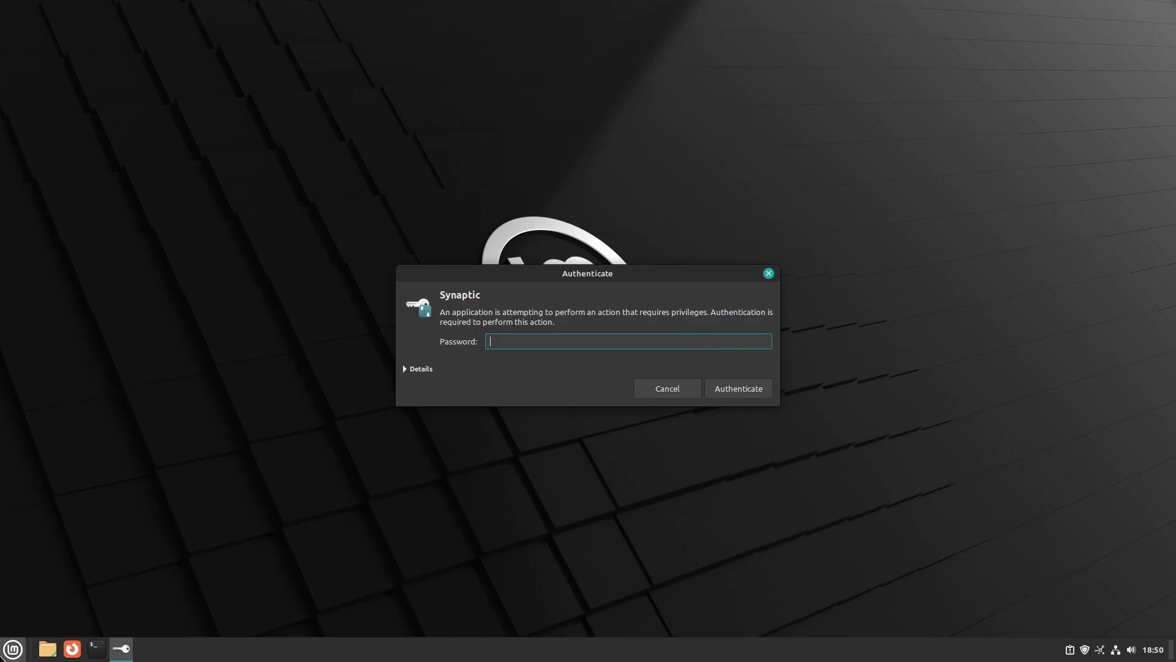
- Cancel Synaptic's authentication prompt and launch System Settings from the Mint menu favourites
{"action": "left_click", "coordinate": [10, 651]}
{"action": "left_click", "coordinate": [10, 650]}
{"action": "left_click", "coordinate": [769, 275]}
{"action": "left_click", "coordinate": [3, 653]}
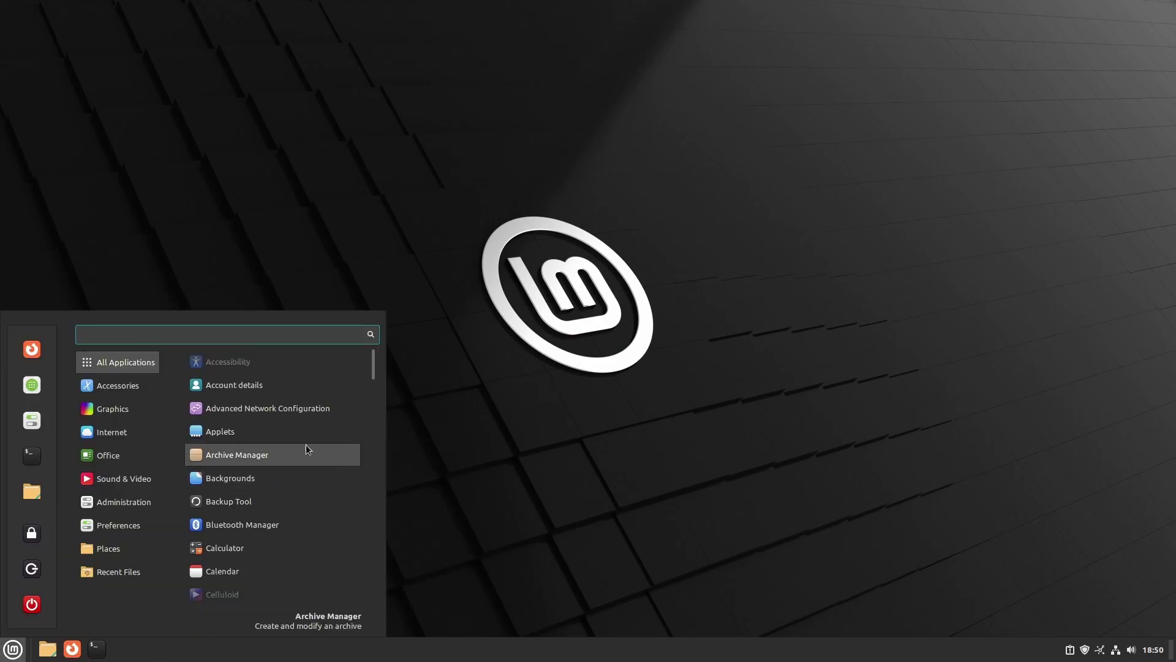
{"action": "left_click", "coordinate": [33, 420]}
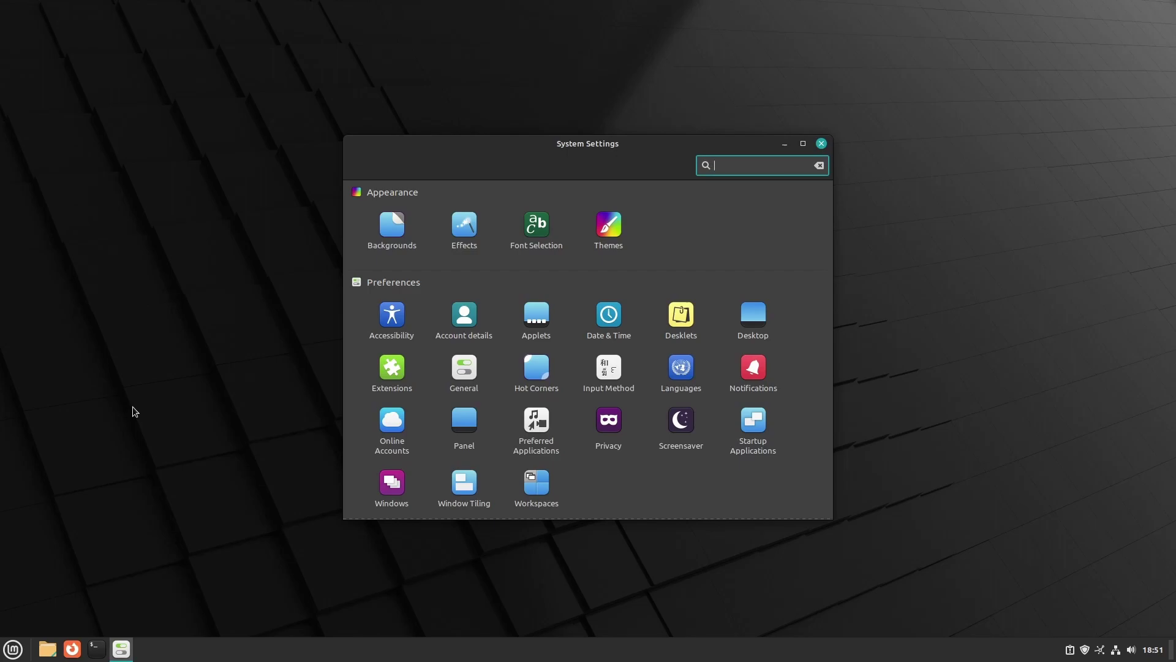
- Close the System Settings window to return to the empty Cinnamon desktop
{"action": "left_click", "coordinate": [820, 144]}
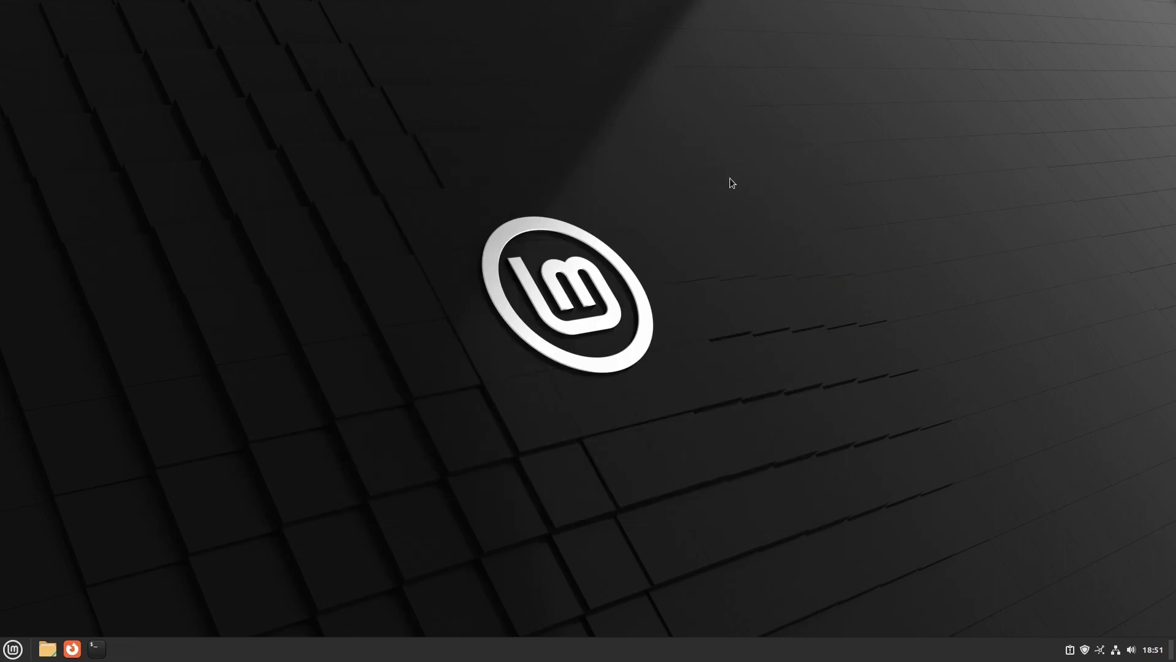